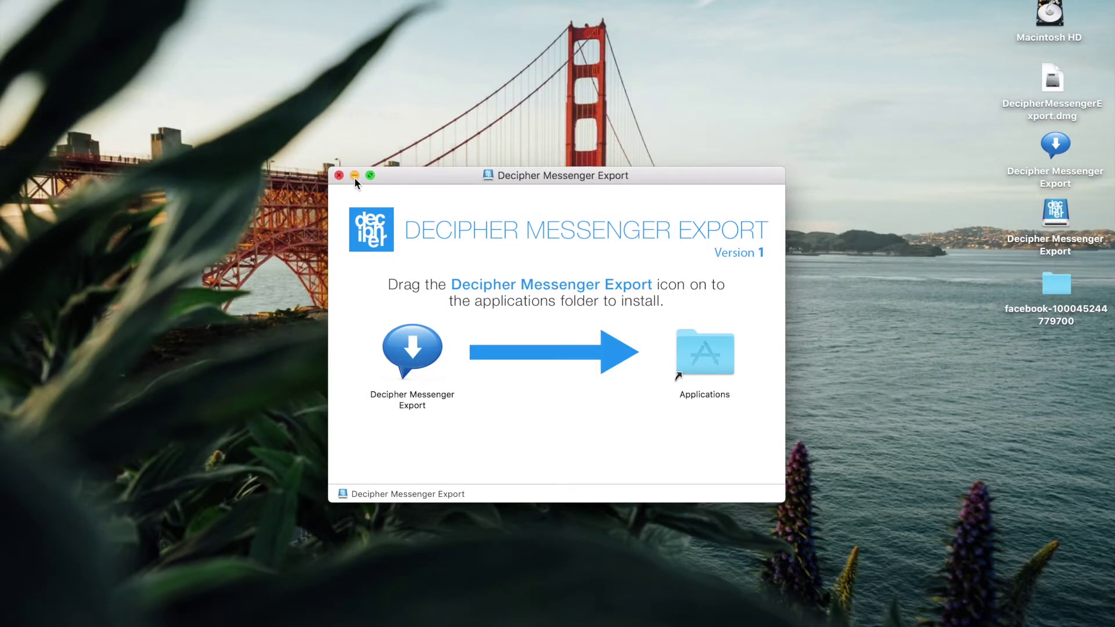
Step: Minimize the Decipher Messenger Export installer window
{"action": "left_click", "coordinate": [354, 176]}
Step: Bring Safari back and load the deciphertools.com website
{"action": "left_click", "coordinate": [874, 626]}
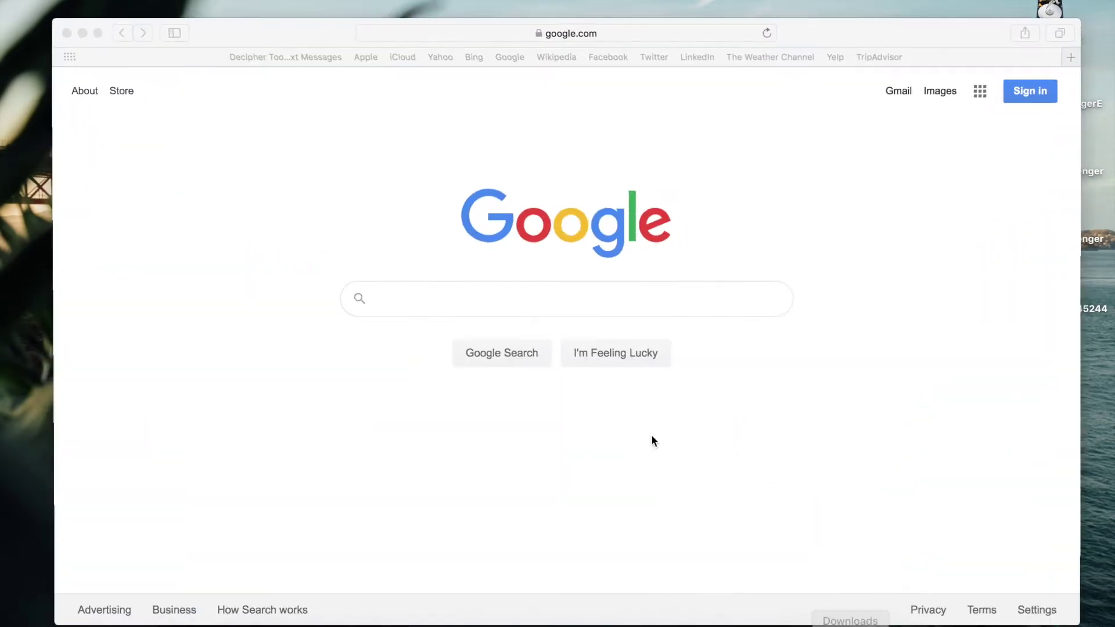
{"action": "key", "text": "super+l"}
{"action": "type", "text": "deciphert"}
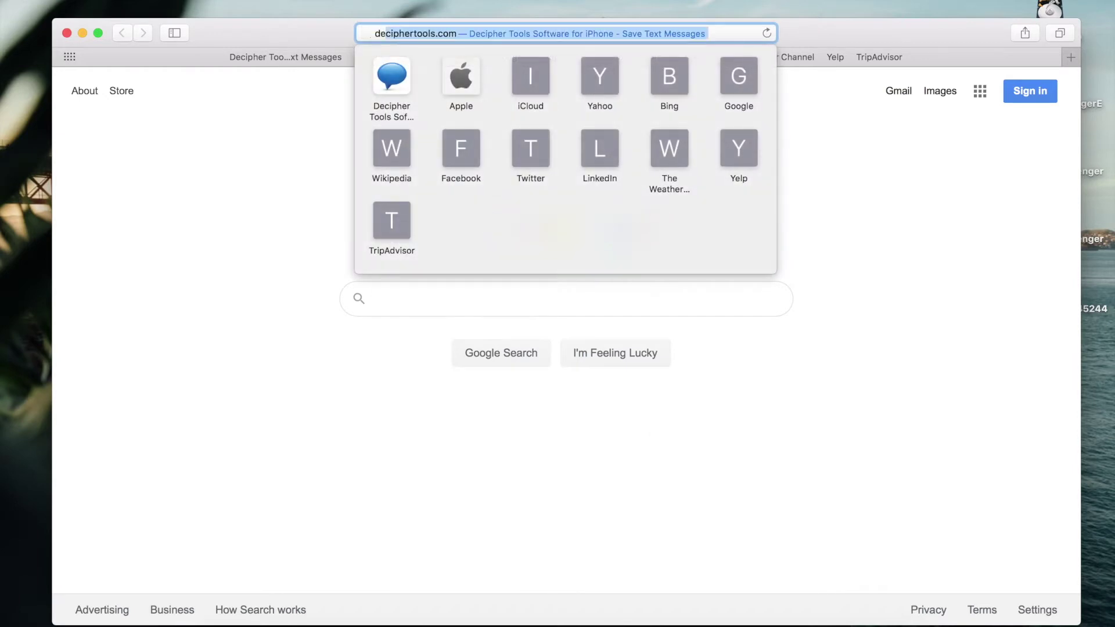
{"action": "key", "text": "Return"}
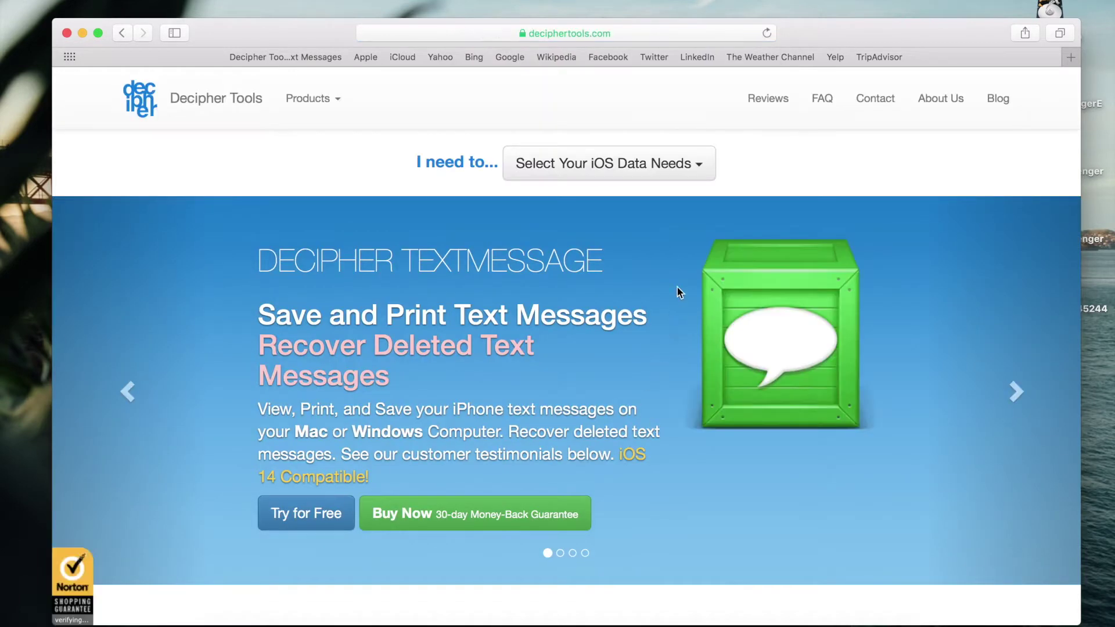
Step: Open the Messenger Export product page and go to its Try for Free download page
{"action": "scroll", "coordinate": [662, 536], "scroll_direction": "down", "scroll_amount": 5}
{"action": "scroll", "coordinate": [663, 539], "scroll_direction": "down", "scroll_amount": 7}
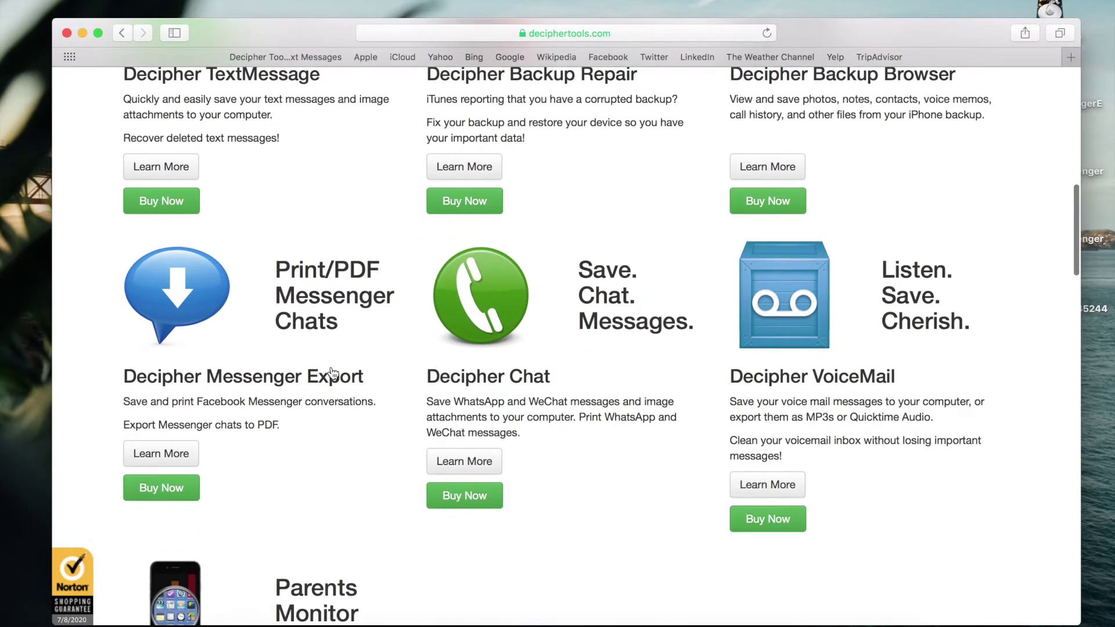
{"action": "left_click", "coordinate": [324, 333]}
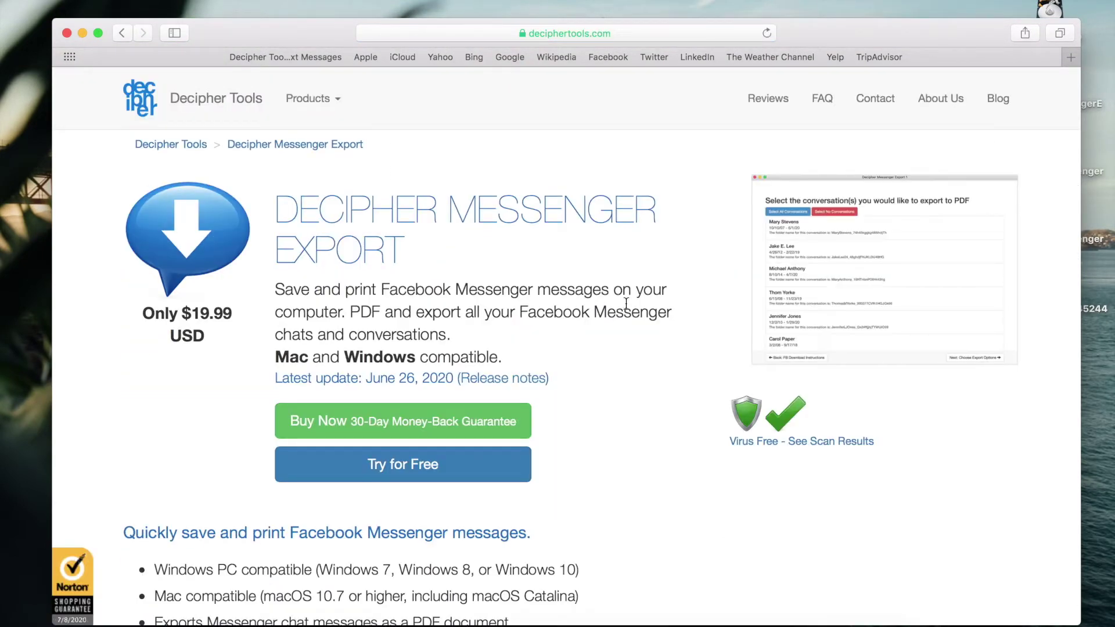
{"action": "scroll", "coordinate": [626, 302], "scroll_direction": "down", "scroll_amount": 2}
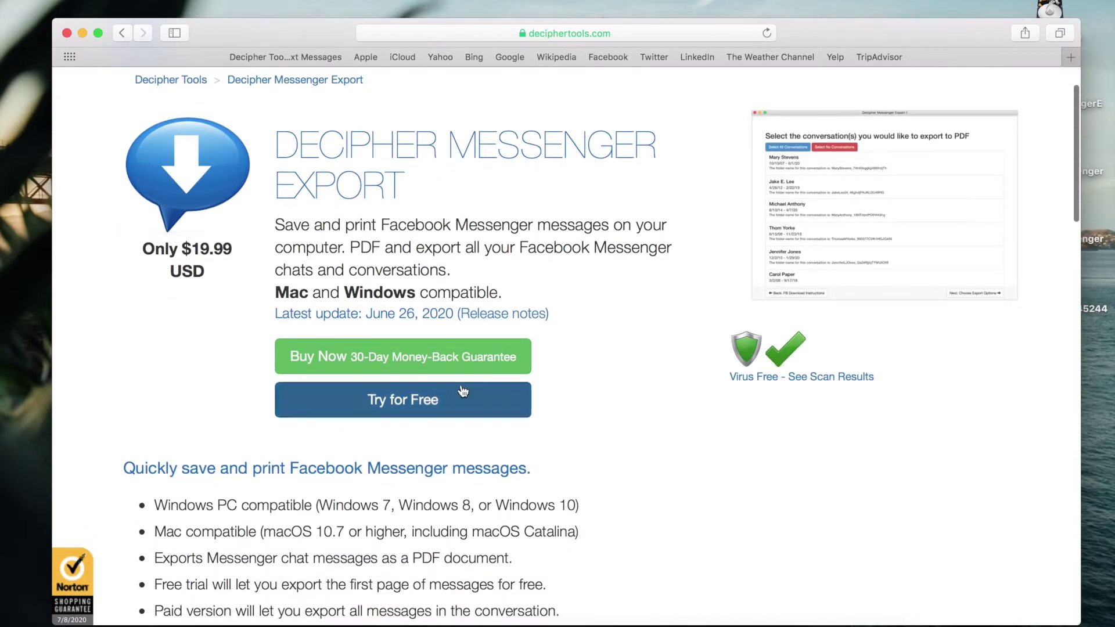
{"action": "left_click", "coordinate": [429, 402]}
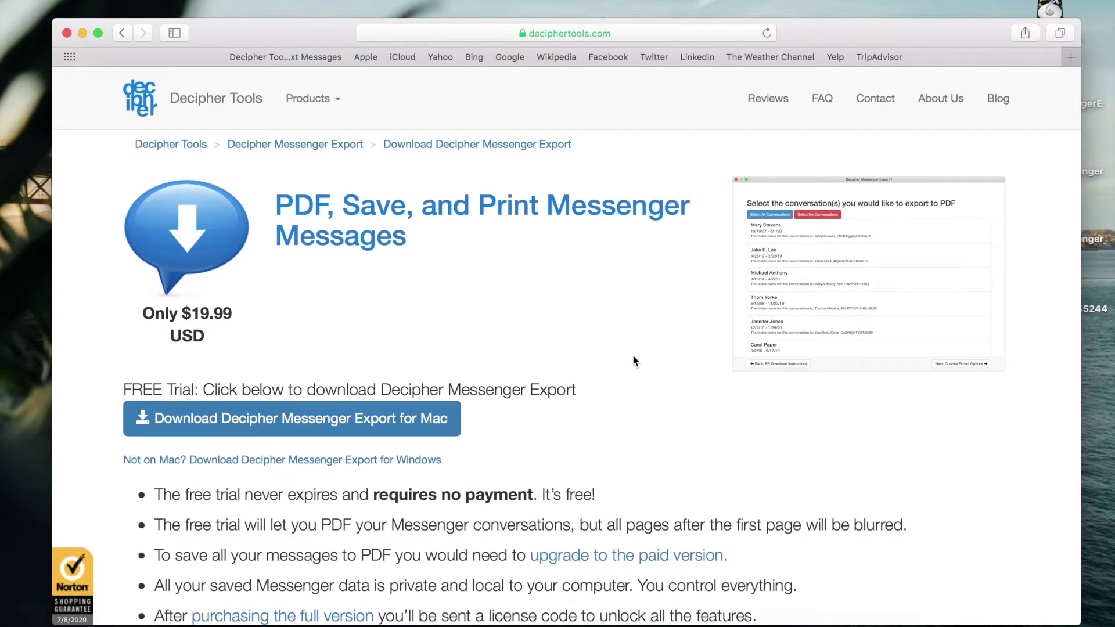
Step: Download the Mac trial, check the site's secure connection details, then minimize Safari
{"action": "left_click", "coordinate": [301, 416]}
{"action": "left_click", "coordinate": [522, 33]}
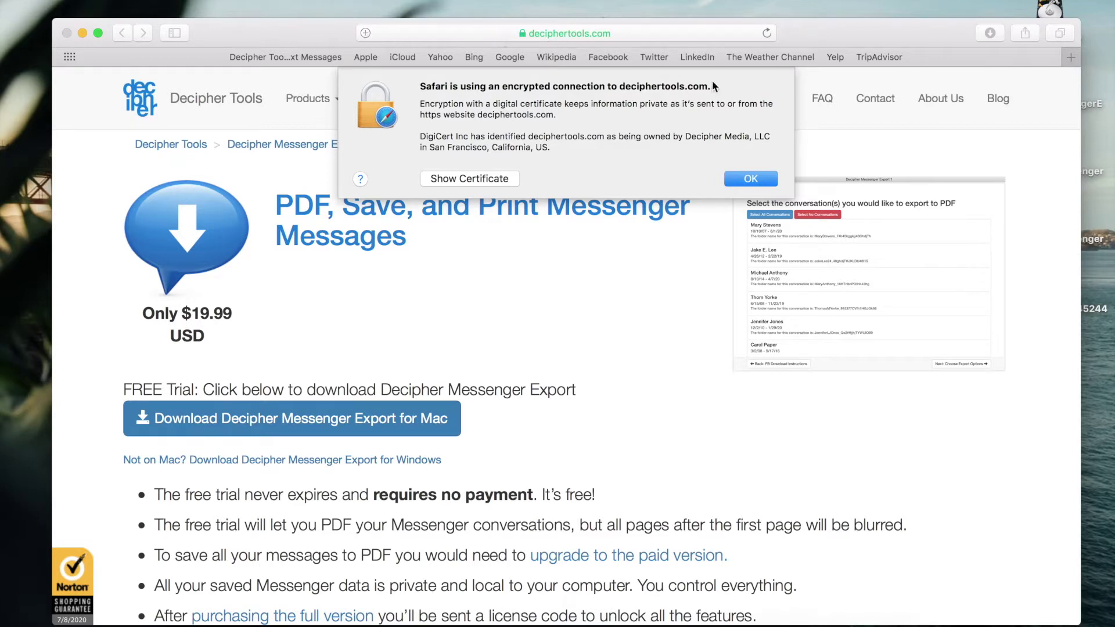
{"action": "left_click", "coordinate": [585, 409]}
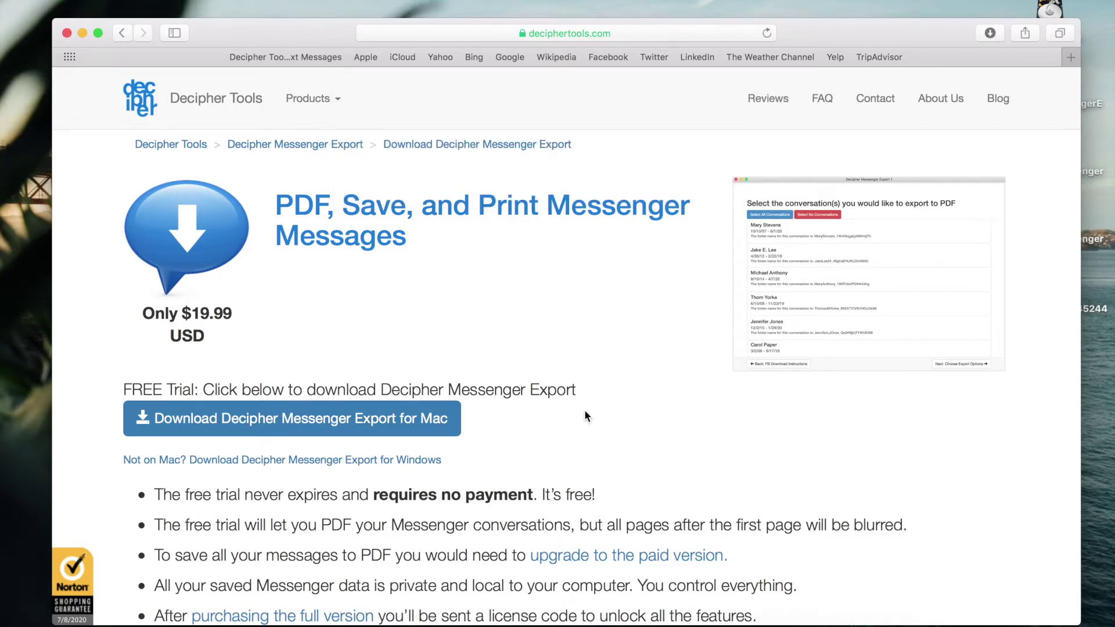
{"action": "left_click", "coordinate": [83, 33]}
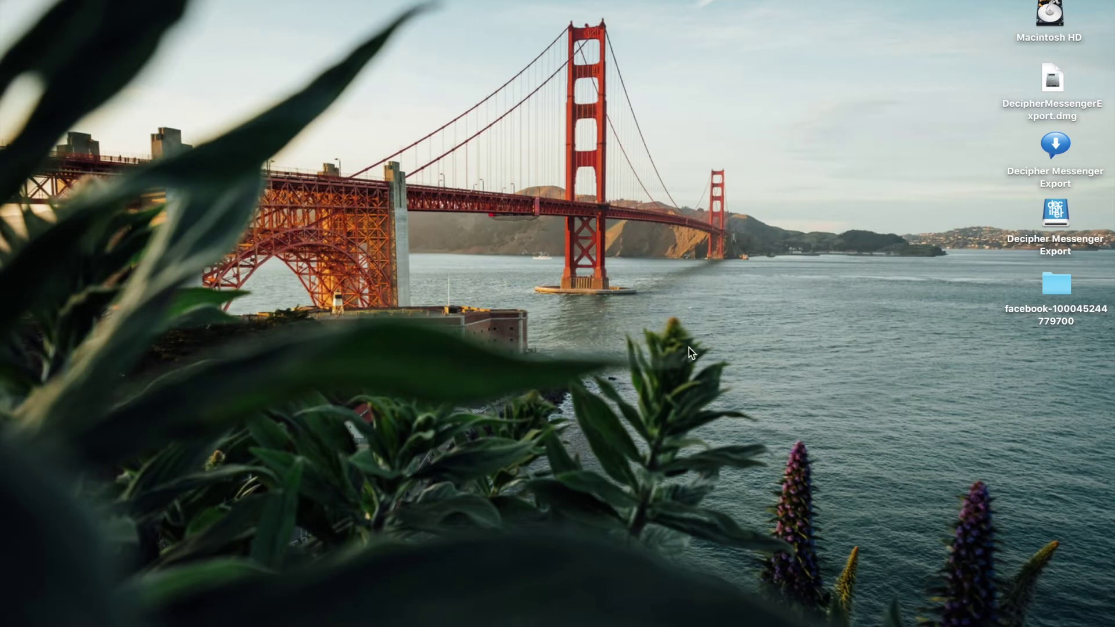
Step: Open DecipherMessengerExport.dmg, drag the app into Applications replacing the old copy, then minimize the installer
{"action": "left_click", "coordinate": [1051, 82]}
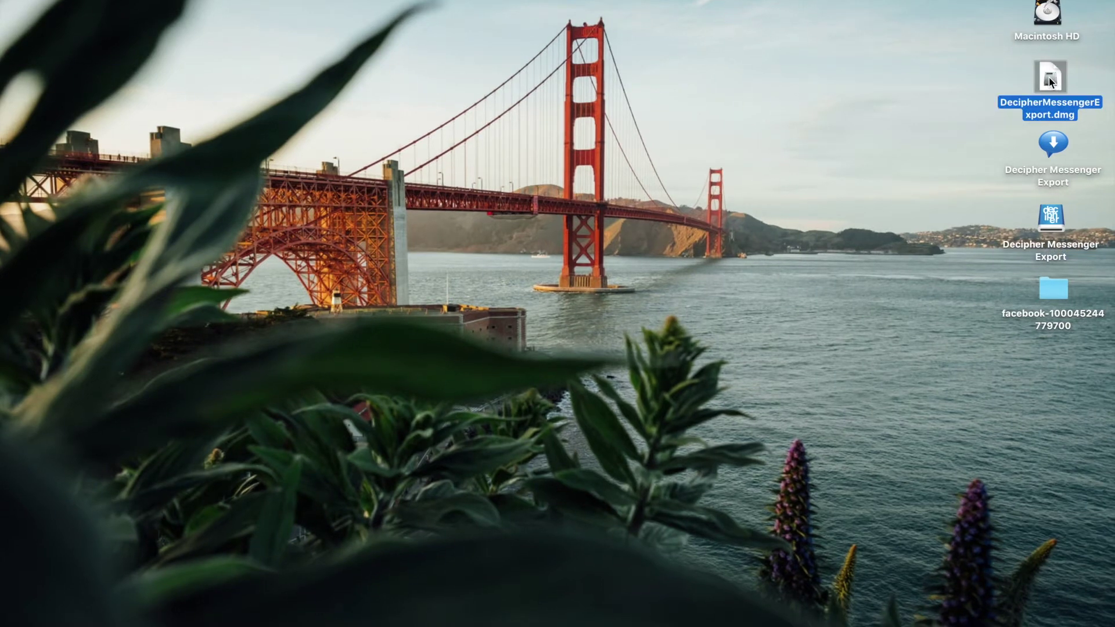
{"action": "double_click", "coordinate": [1051, 82]}
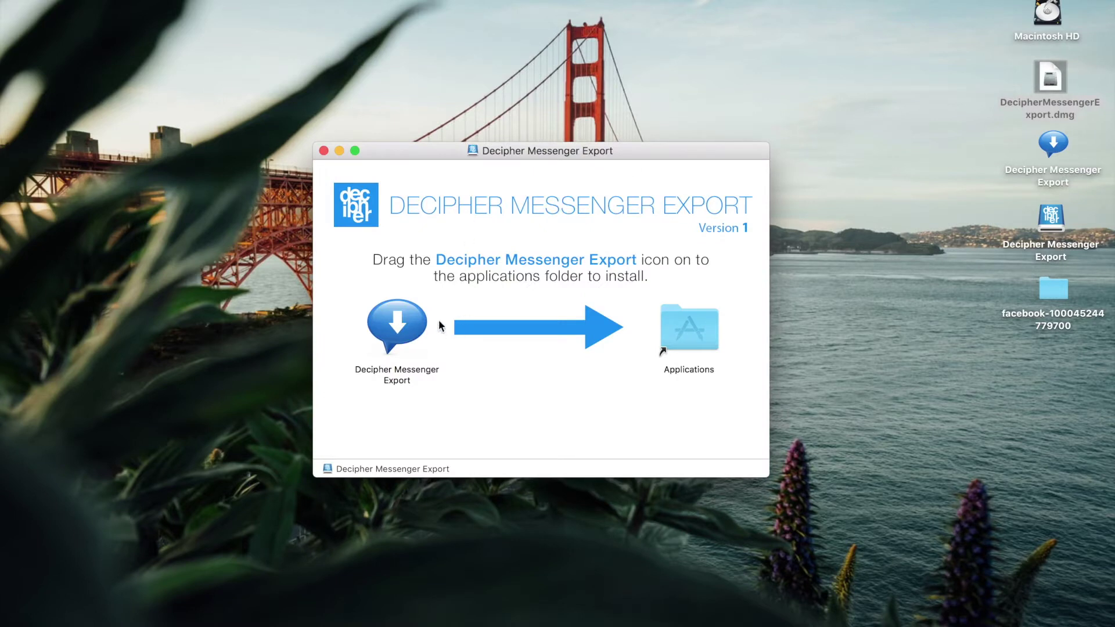
{"action": "left_click_drag", "start_coordinate": [404, 324], "coordinate": [698, 320]}
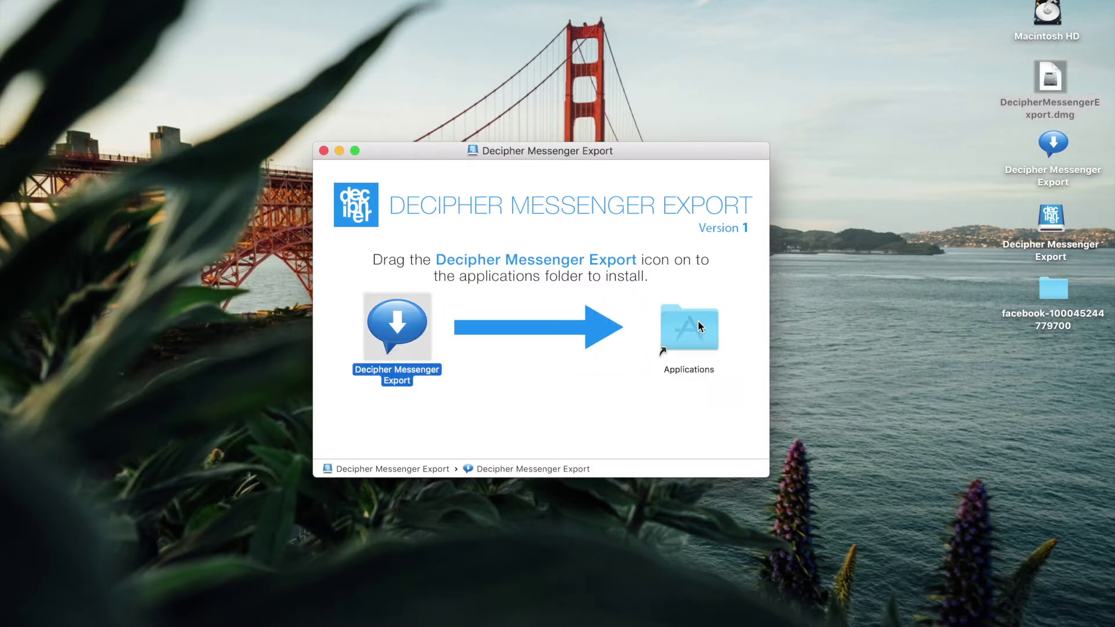
{"action": "left_click", "coordinate": [941, 125]}
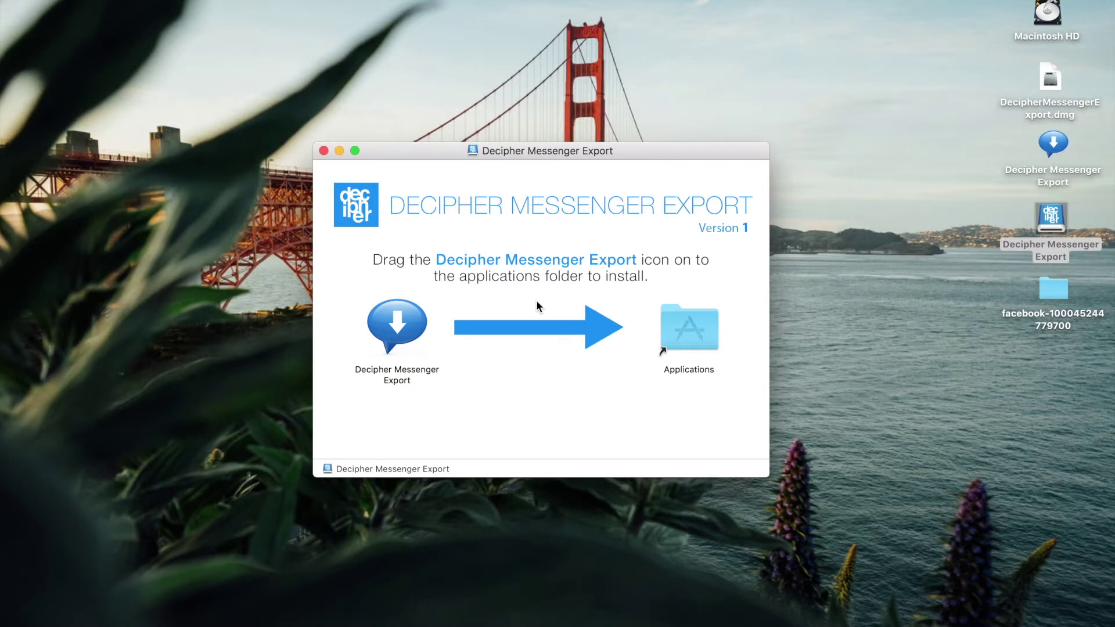
{"action": "left_click", "coordinate": [340, 150]}
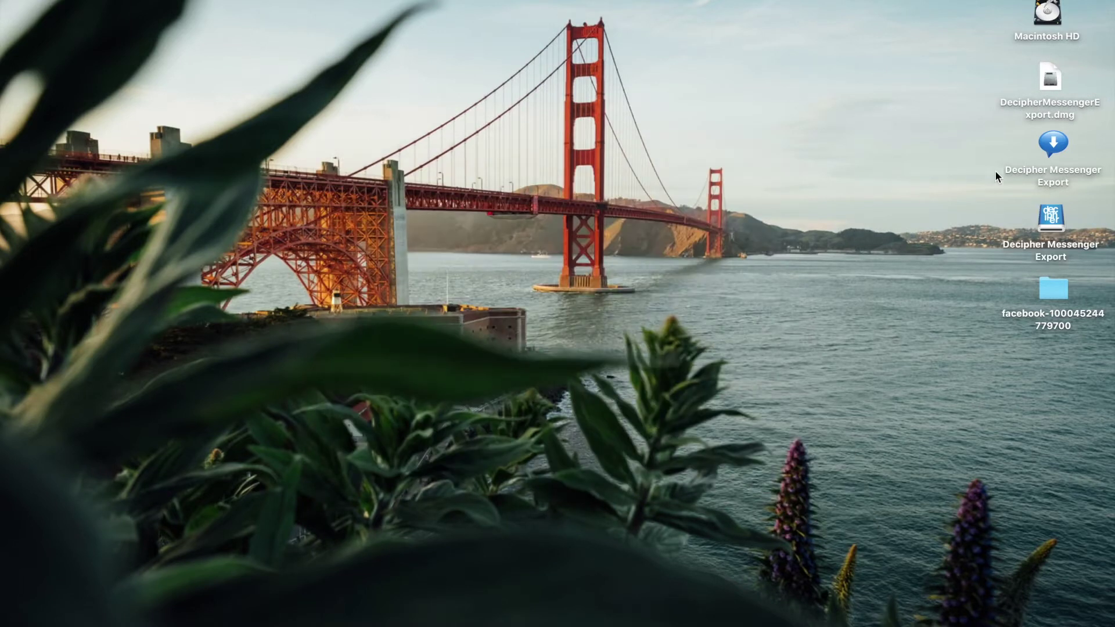
Step: Launch Decipher Messenger Export from the desktop and go past the welcome screen to its instructions
{"action": "double_click", "coordinate": [1055, 145]}
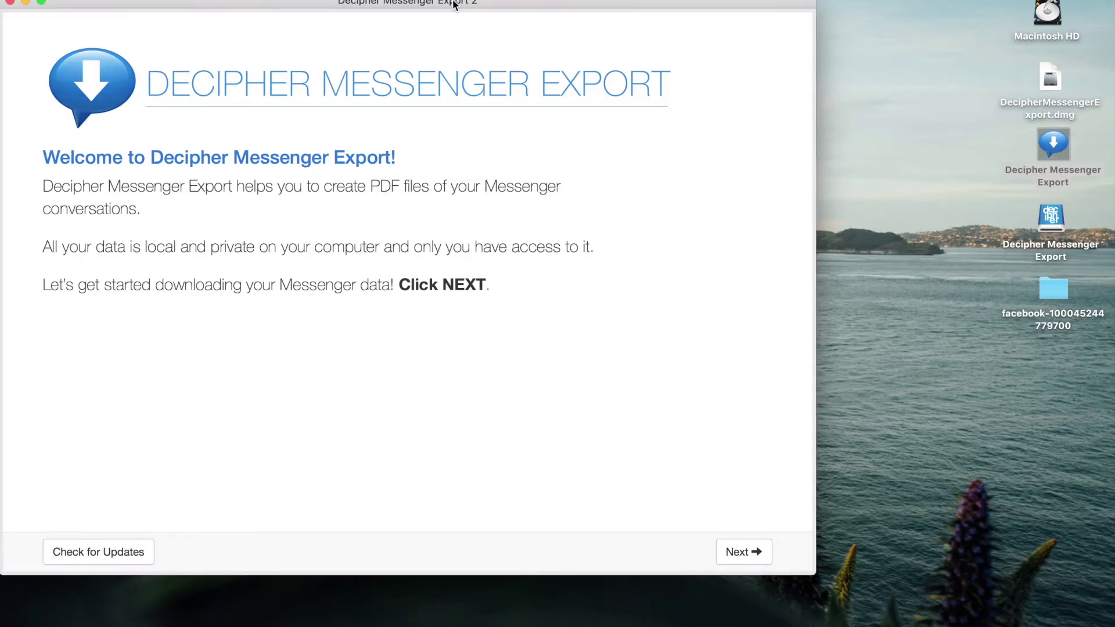
{"action": "left_click_drag", "start_coordinate": [449, 3], "coordinate": [575, 17]}
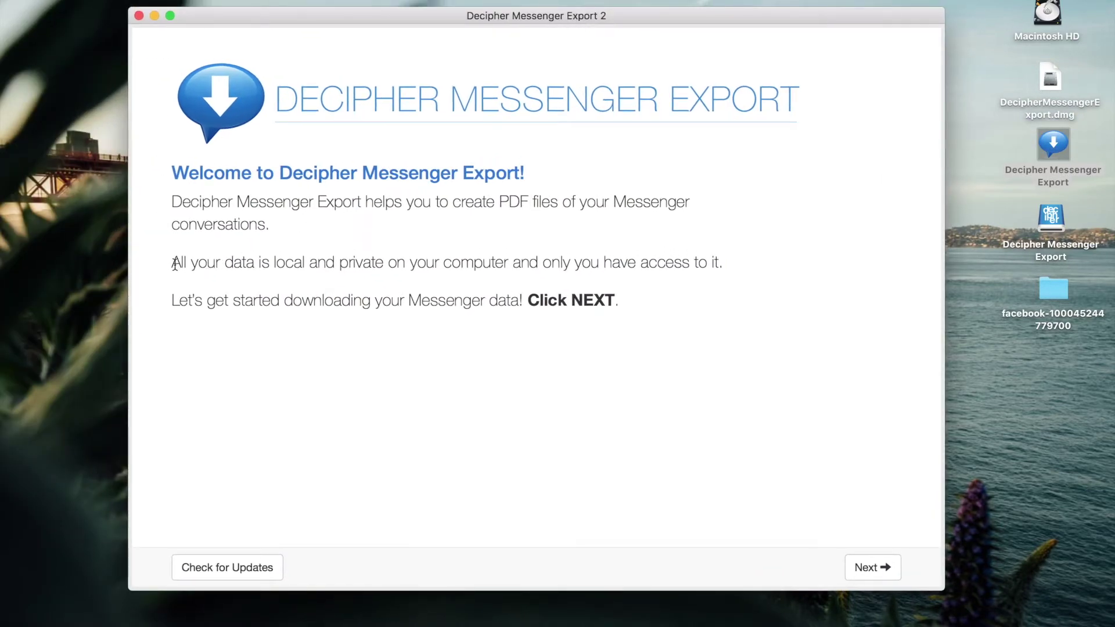
{"action": "left_click_drag", "start_coordinate": [173, 263], "coordinate": [724, 262]}
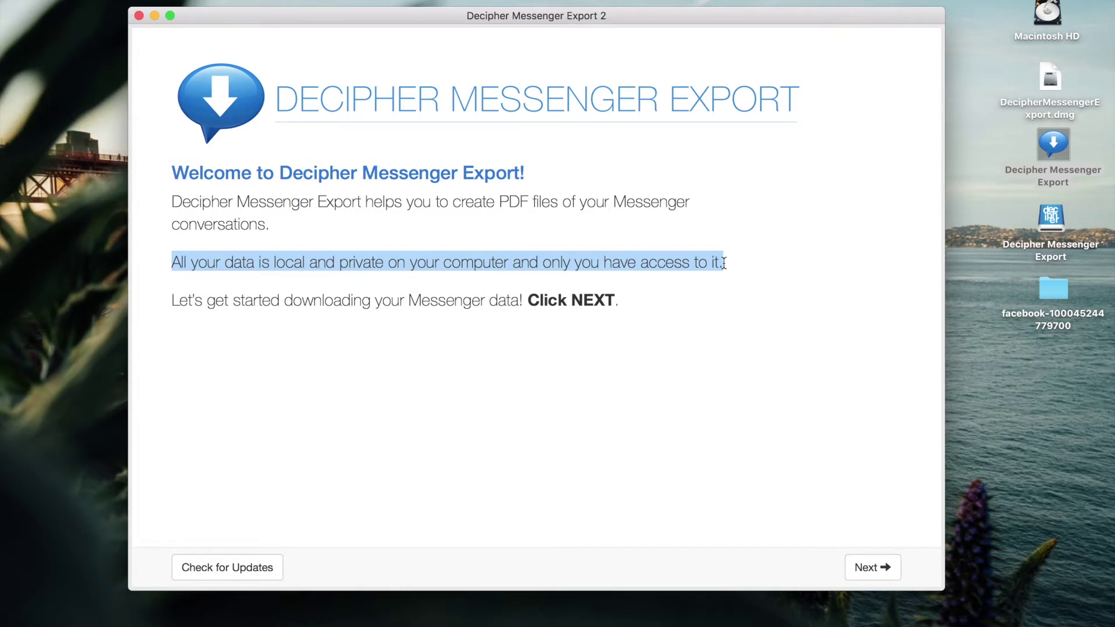
{"action": "left_click", "coordinate": [724, 263]}
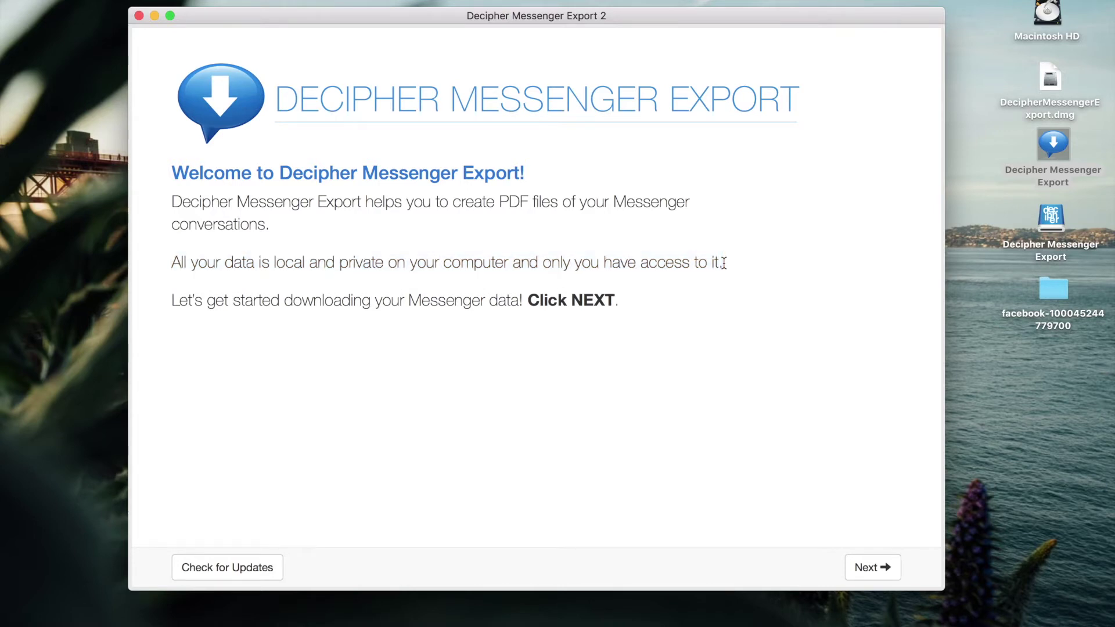
{"action": "left_click", "coordinate": [874, 569]}
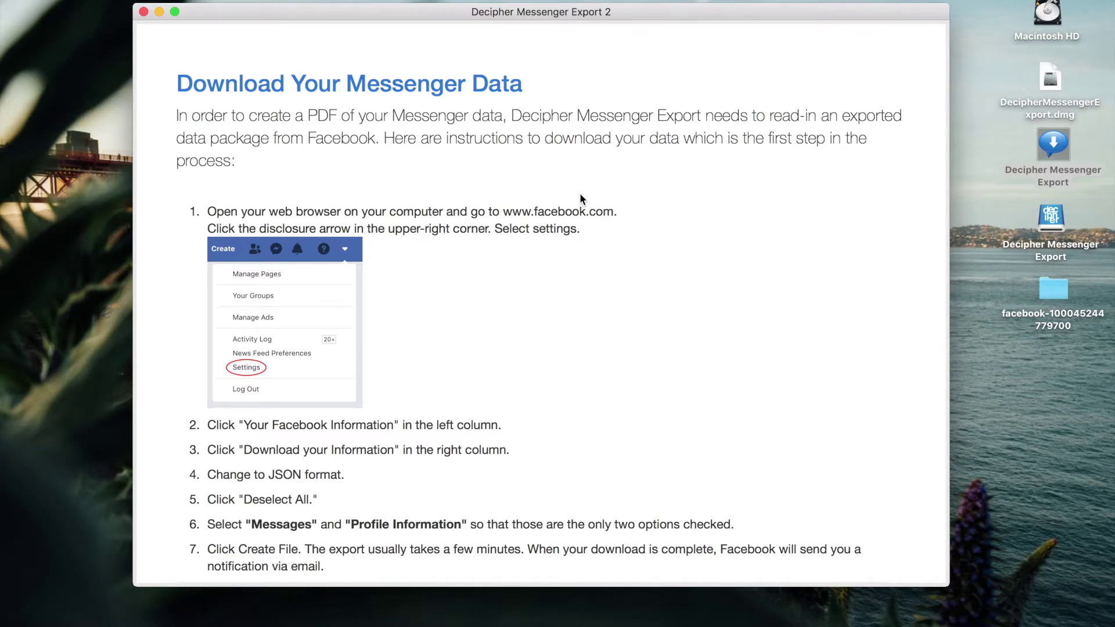
{"action": "scroll", "coordinate": [613, 279], "scroll_direction": "down", "scroll_amount": 2}
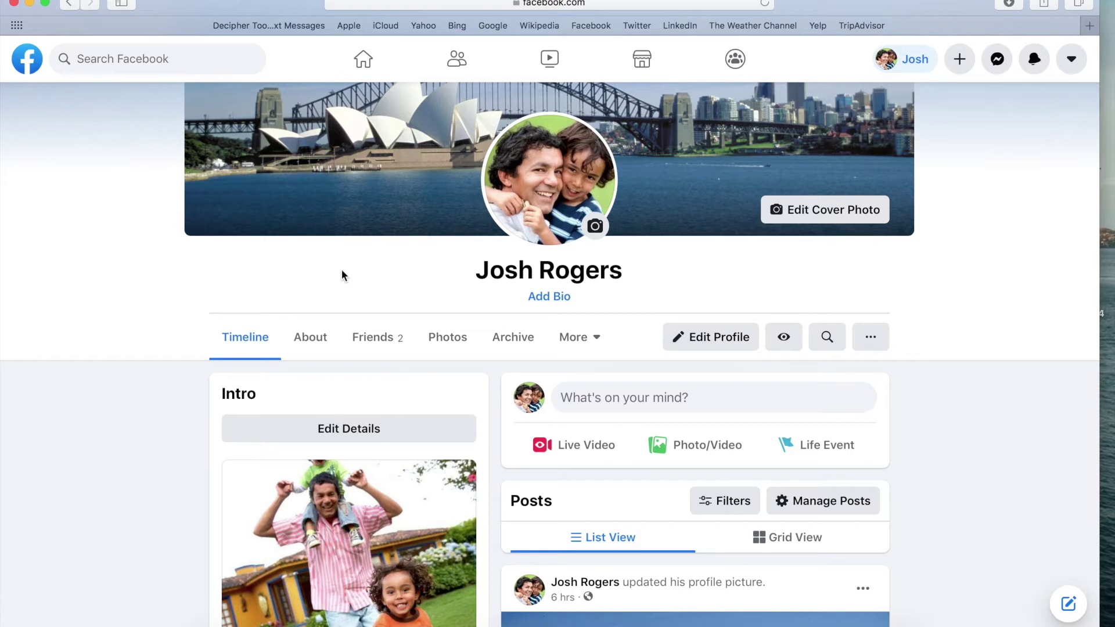
{"action": "left_click", "coordinate": [1073, 60]}
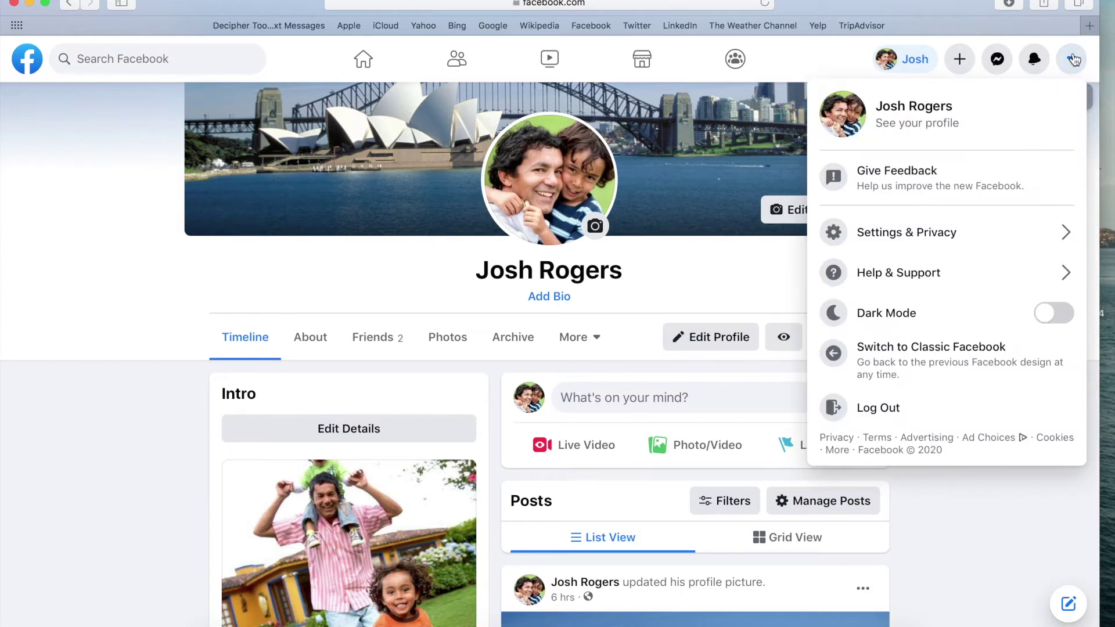
{"action": "left_click", "coordinate": [978, 357]}
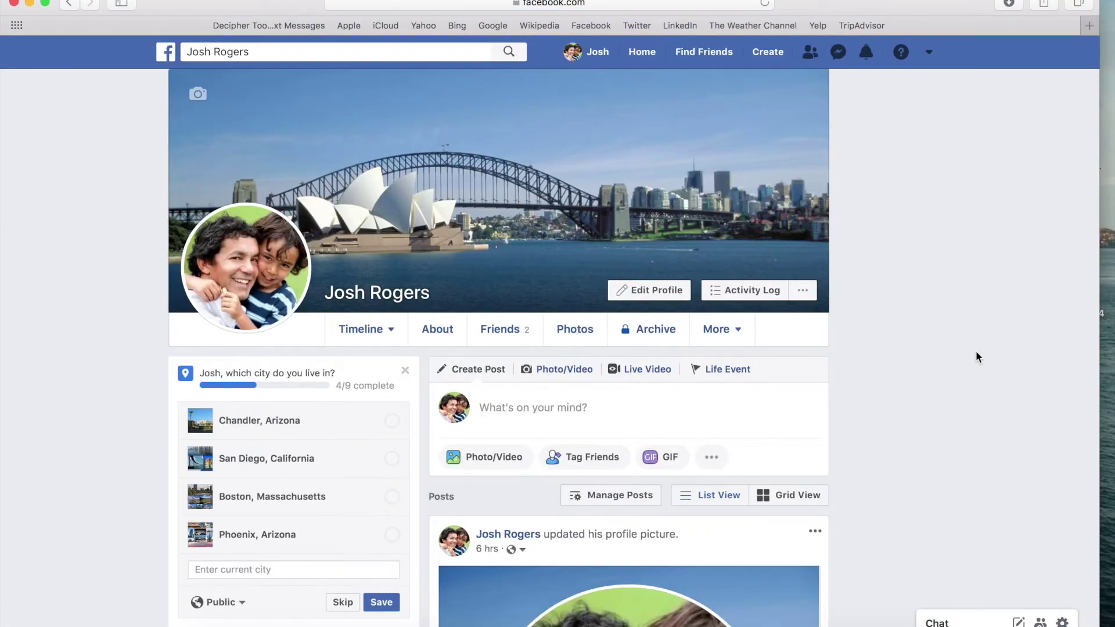
{"action": "left_click", "coordinate": [928, 52]}
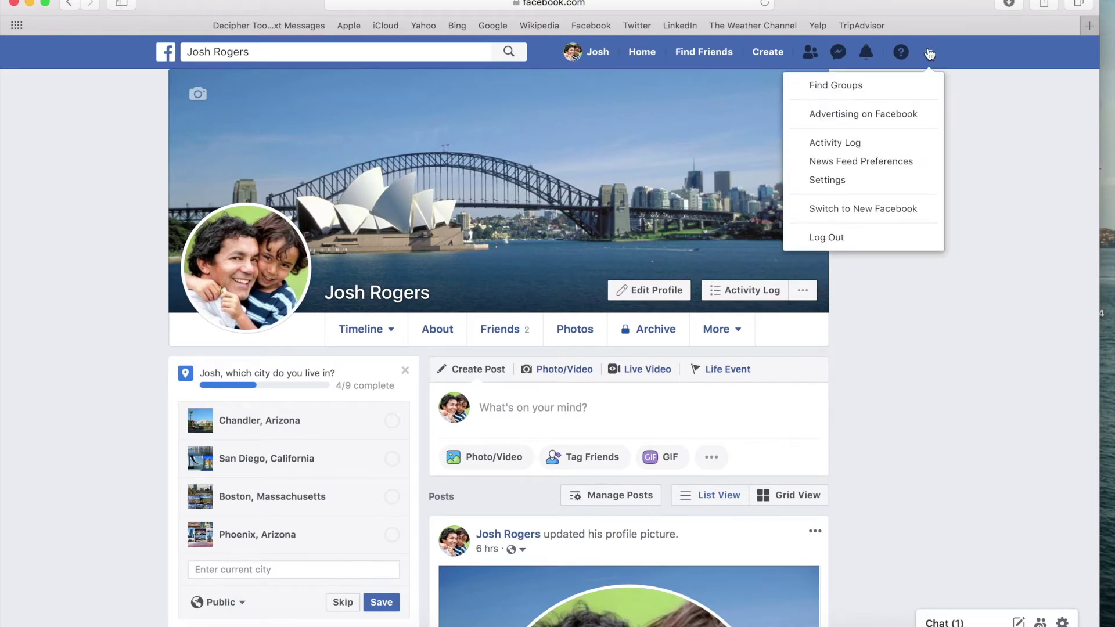
{"action": "left_click", "coordinate": [886, 201]}
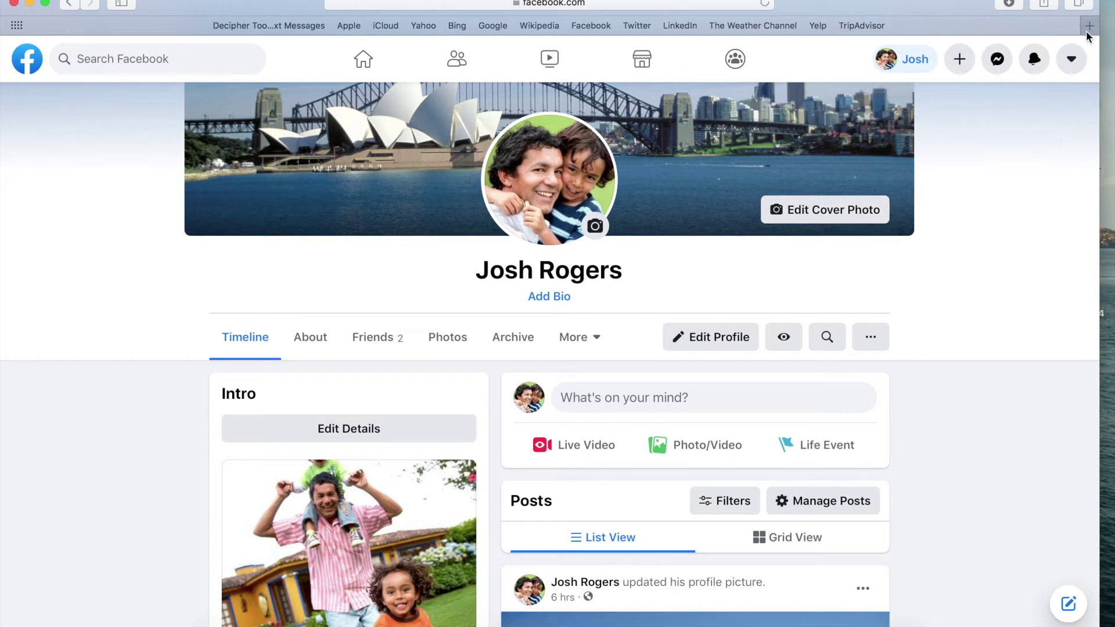
Step: Navigate Settings & Privacy > Settings > Your Facebook Information > Download Your Information
{"action": "left_click", "coordinate": [1071, 61]}
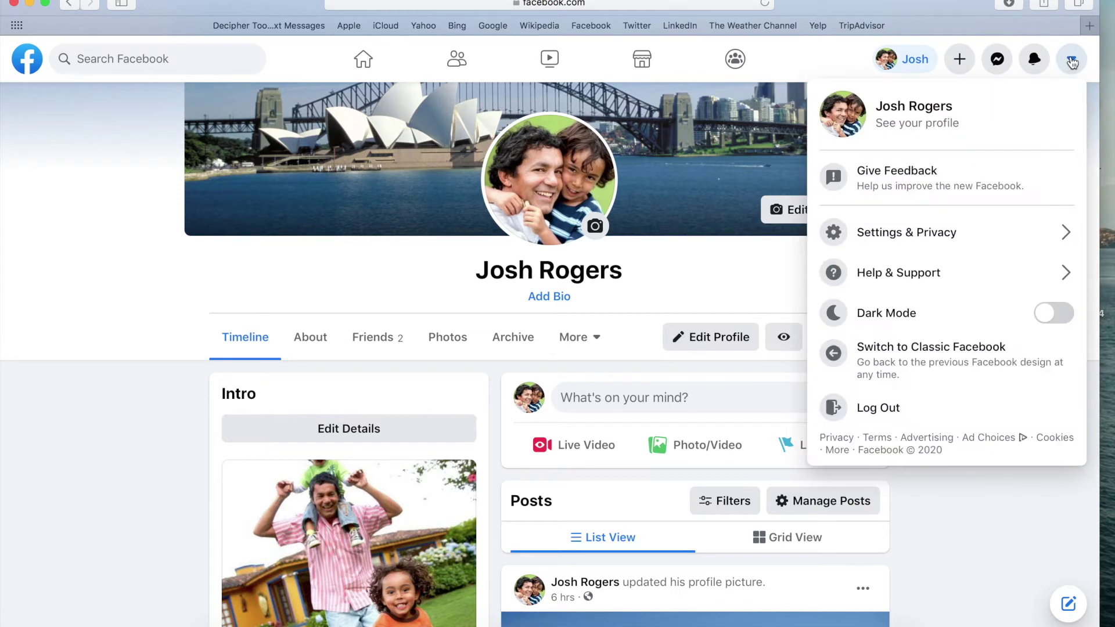
{"action": "left_click", "coordinate": [949, 232]}
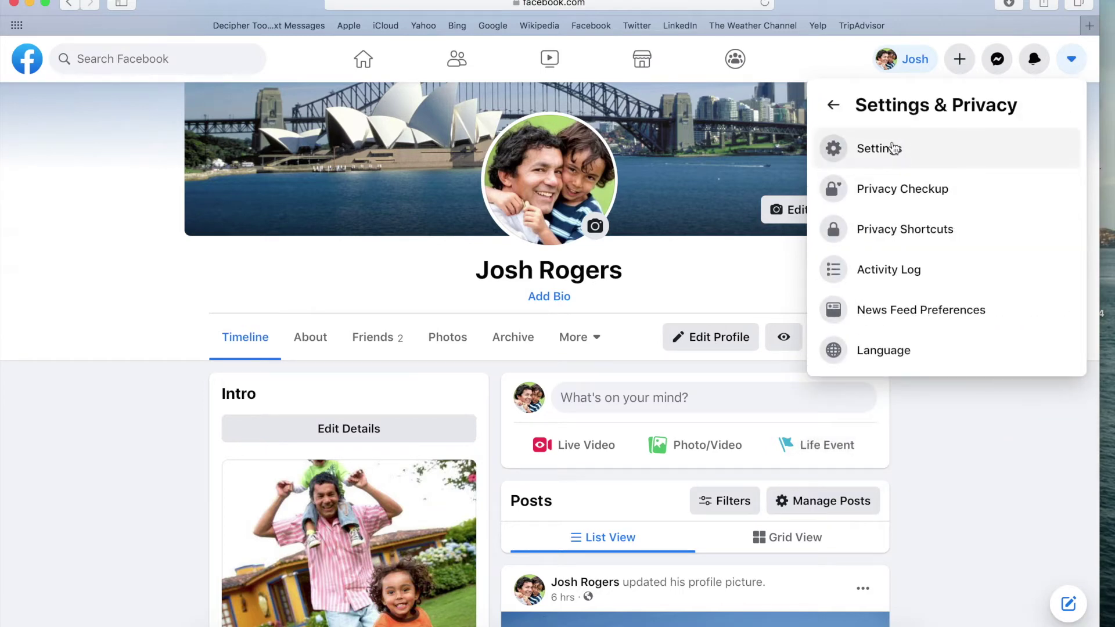
{"action": "left_click", "coordinate": [893, 150]}
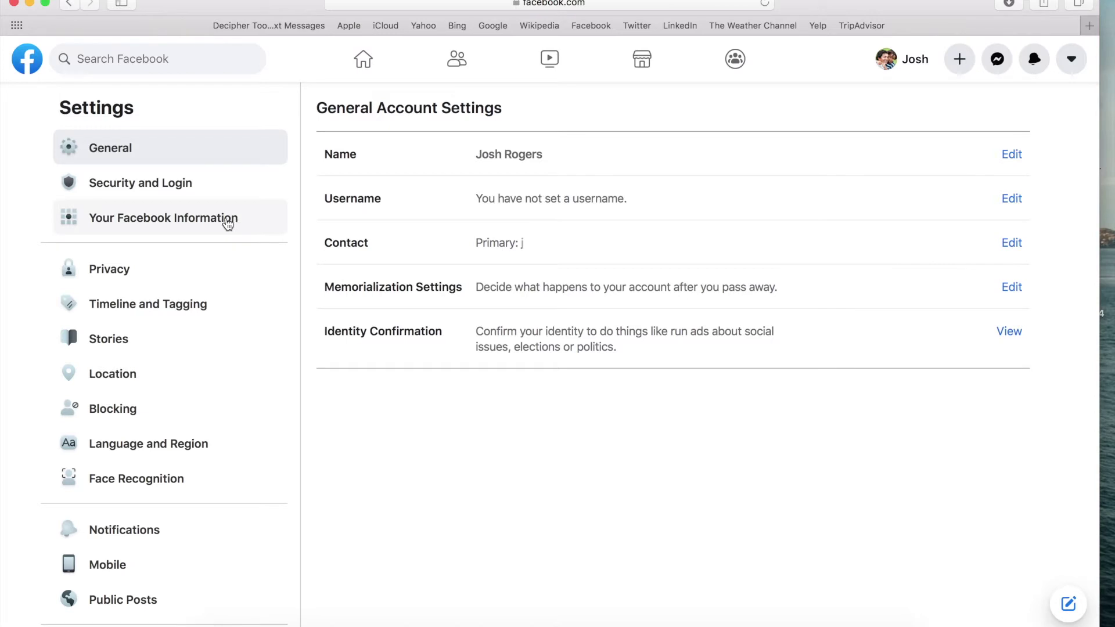
{"action": "left_click", "coordinate": [227, 224]}
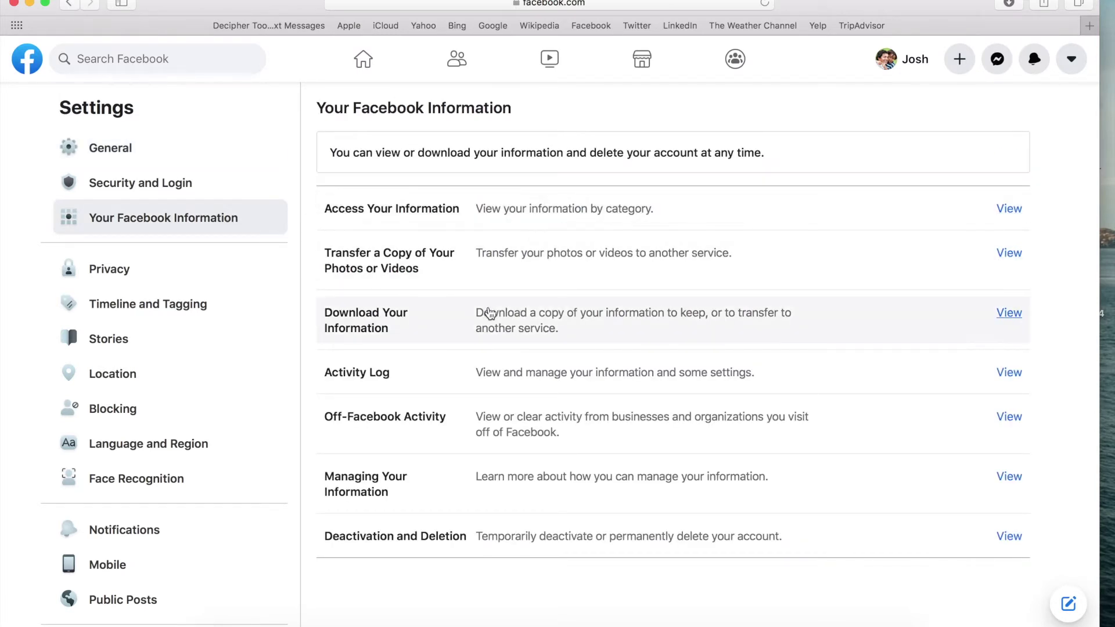
{"action": "left_click", "coordinate": [631, 317]}
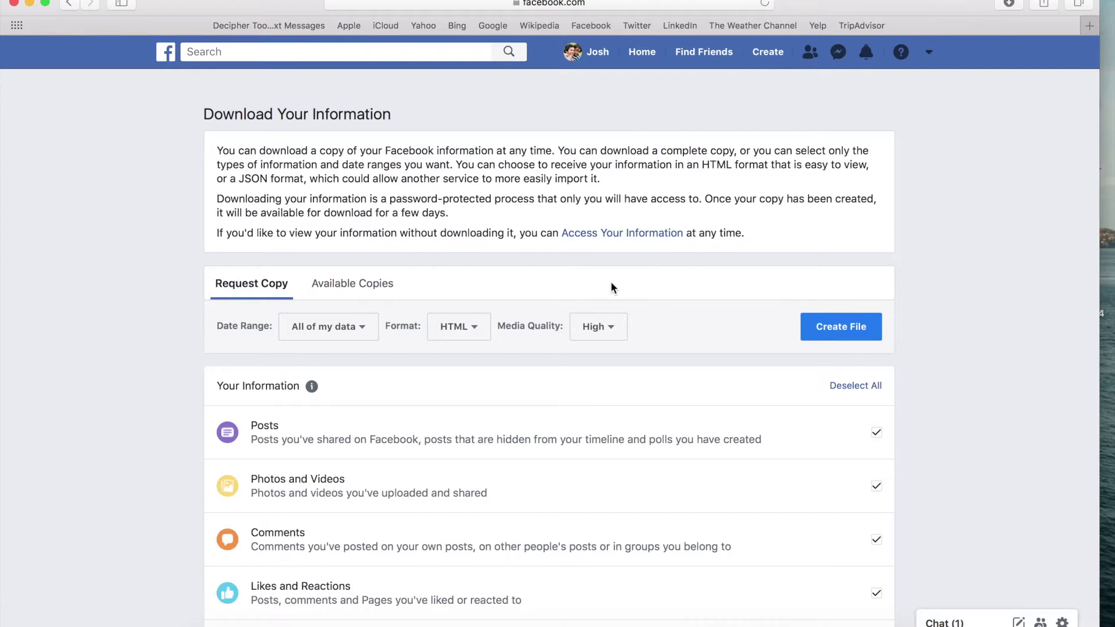
Step: Choose JSON format, deselect all categories, then tick only Messages and Profile Information
{"action": "left_click", "coordinate": [477, 331]}
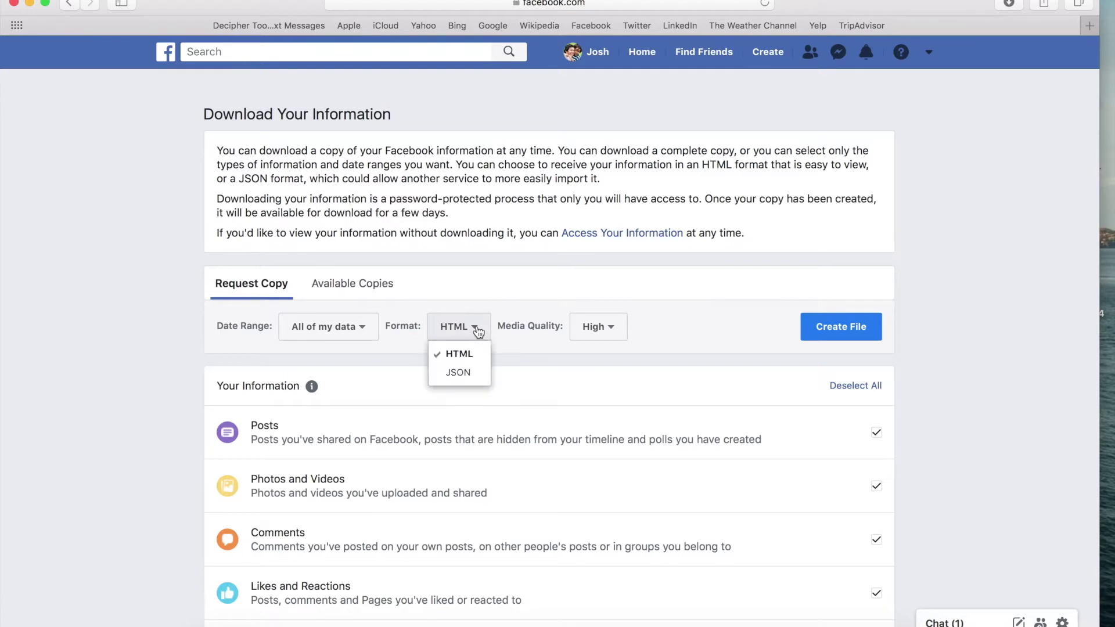
{"action": "left_click", "coordinate": [475, 375]}
{"action": "scroll", "coordinate": [513, 230], "scroll_direction": "down", "scroll_amount": 3}
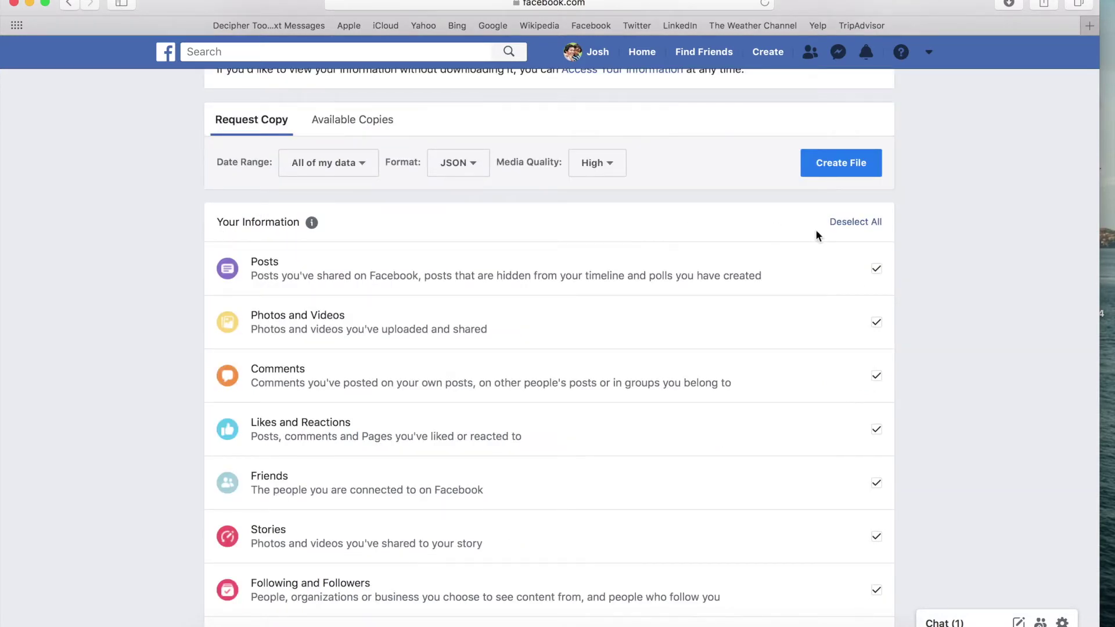
{"action": "left_click", "coordinate": [846, 223]}
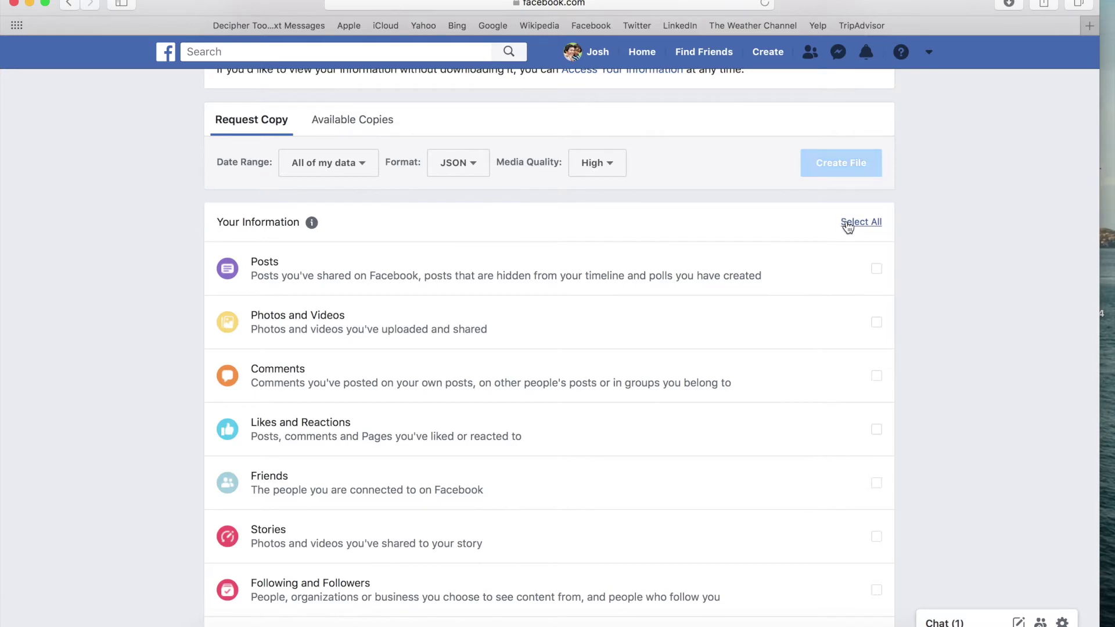
{"action": "scroll", "coordinate": [602, 204], "scroll_direction": "down", "scroll_amount": 1}
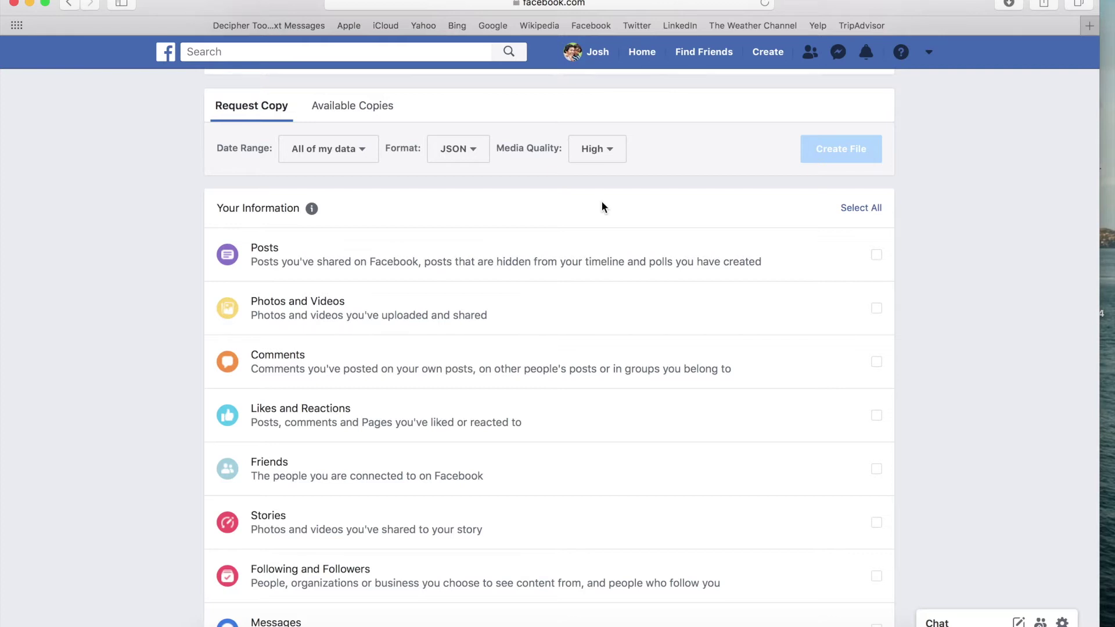
{"action": "scroll", "coordinate": [602, 207], "scroll_direction": "down", "scroll_amount": 2}
{"action": "scroll", "coordinate": [602, 200], "scroll_direction": "down", "scroll_amount": 5}
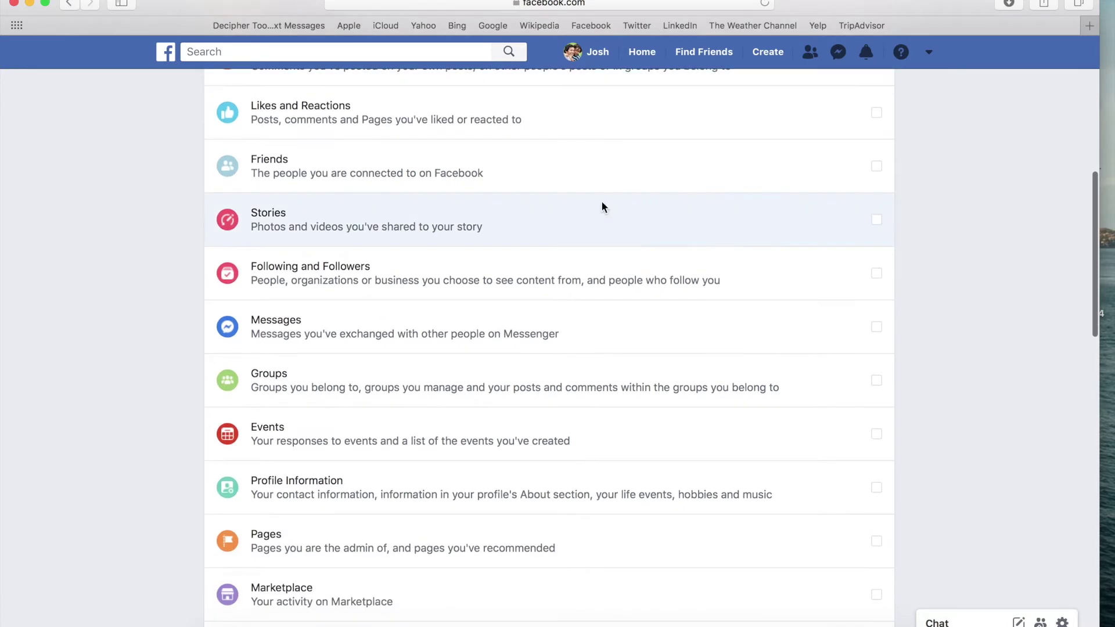
{"action": "left_click", "coordinate": [877, 330]}
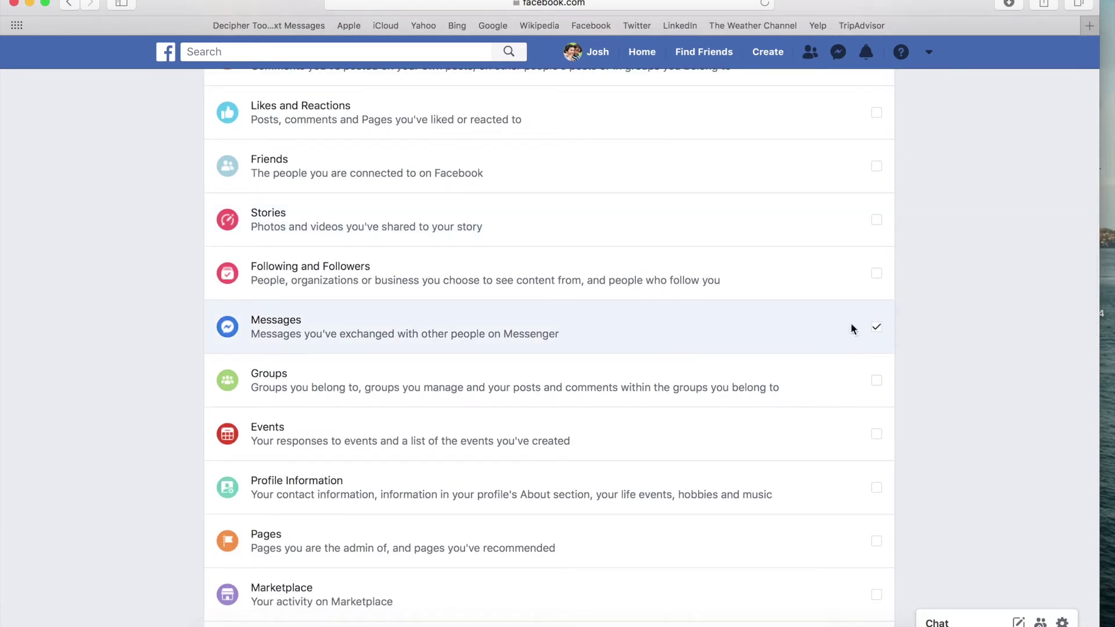
{"action": "scroll", "coordinate": [715, 290], "scroll_direction": "down", "scroll_amount": 3}
{"action": "left_click", "coordinate": [876, 376]}
{"action": "scroll", "coordinate": [866, 382], "scroll_direction": "up", "scroll_amount": 12}
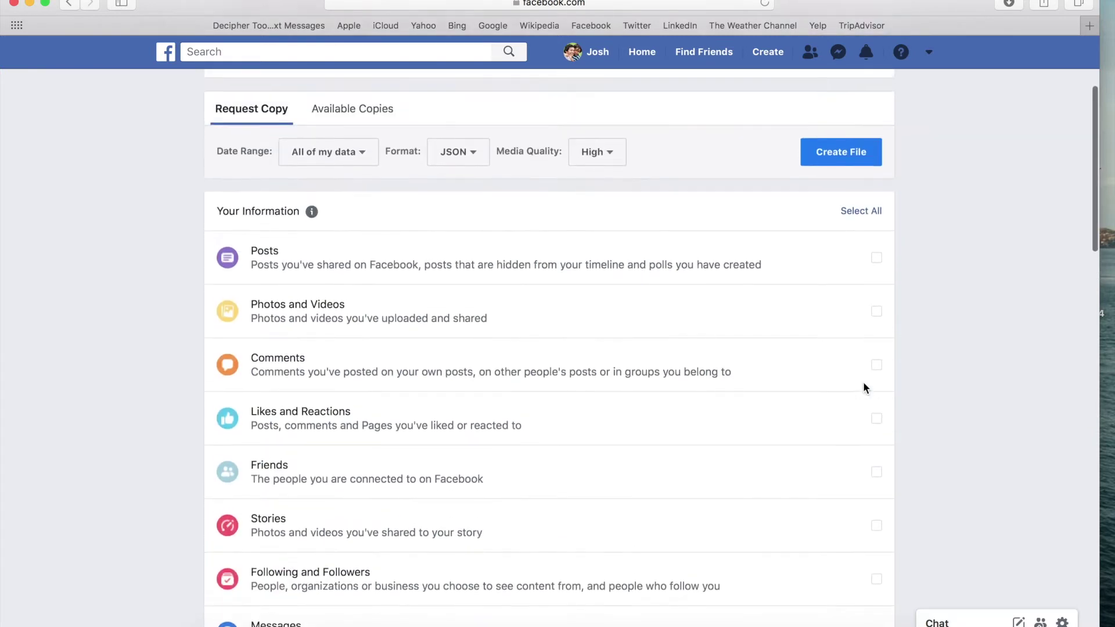
Step: Create the information file for Messages and Profile Information
{"action": "left_click", "coordinate": [842, 202]}
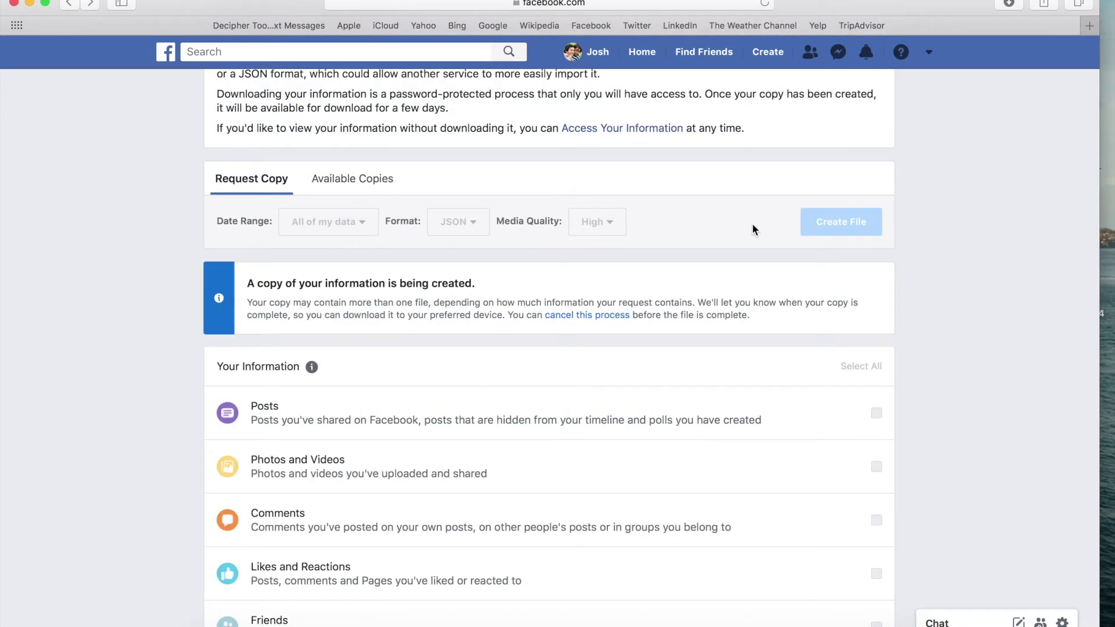
{"action": "left_click_drag", "start_coordinate": [247, 283], "coordinate": [482, 283]}
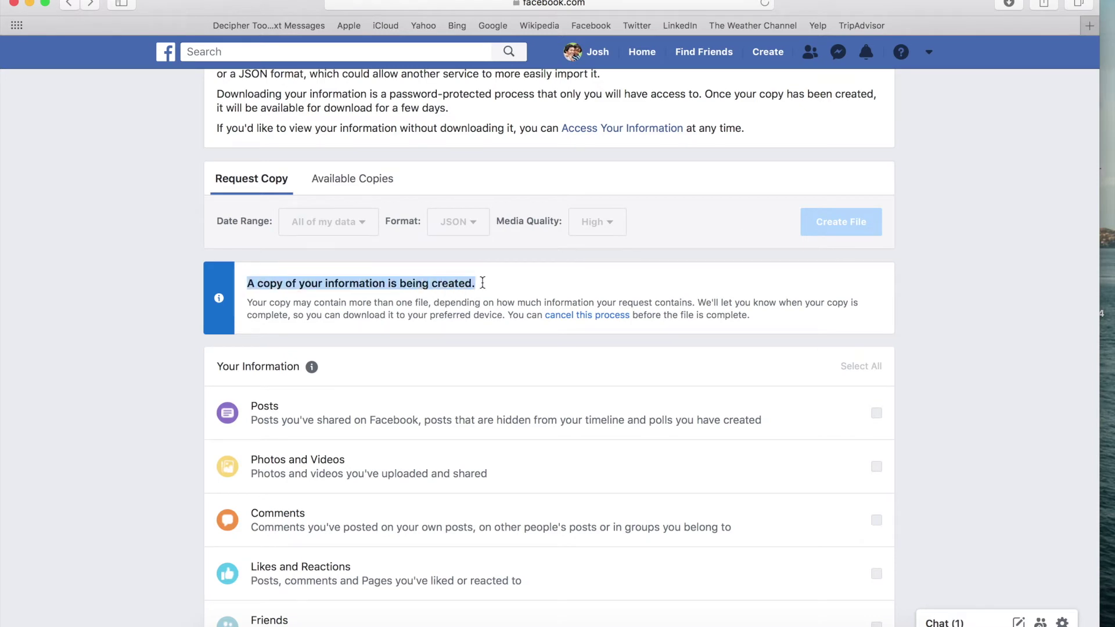
{"action": "left_click", "coordinate": [488, 284]}
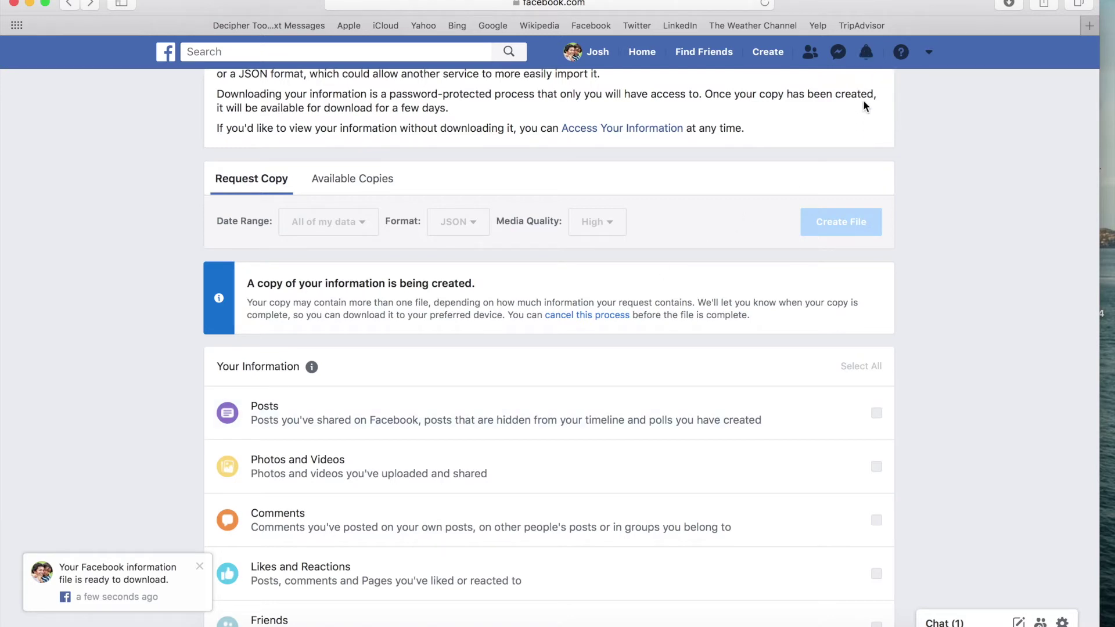
Step: Download the ready file from its notification, confirming with the account password, then minimize Safari
{"action": "left_click", "coordinate": [866, 56]}
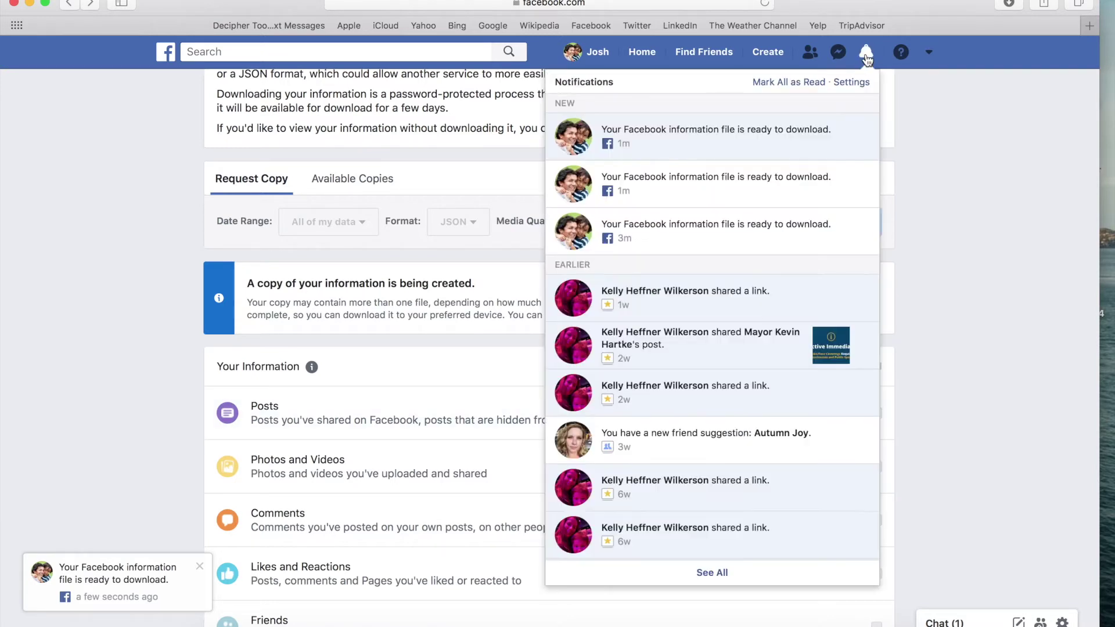
{"action": "left_click", "coordinate": [735, 140]}
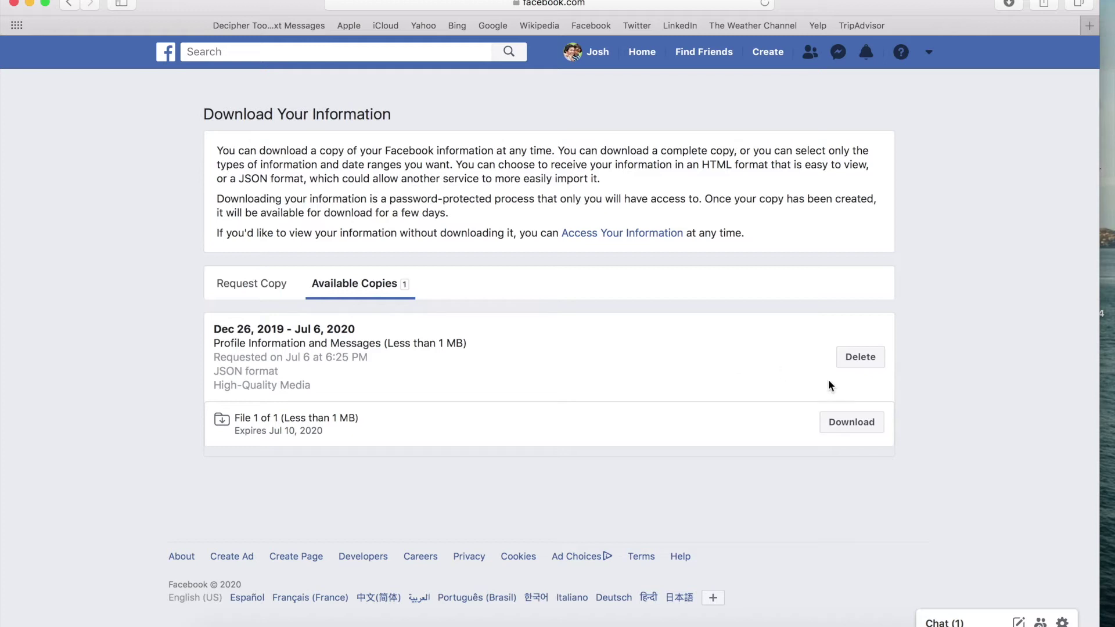
{"action": "left_click", "coordinate": [851, 422]}
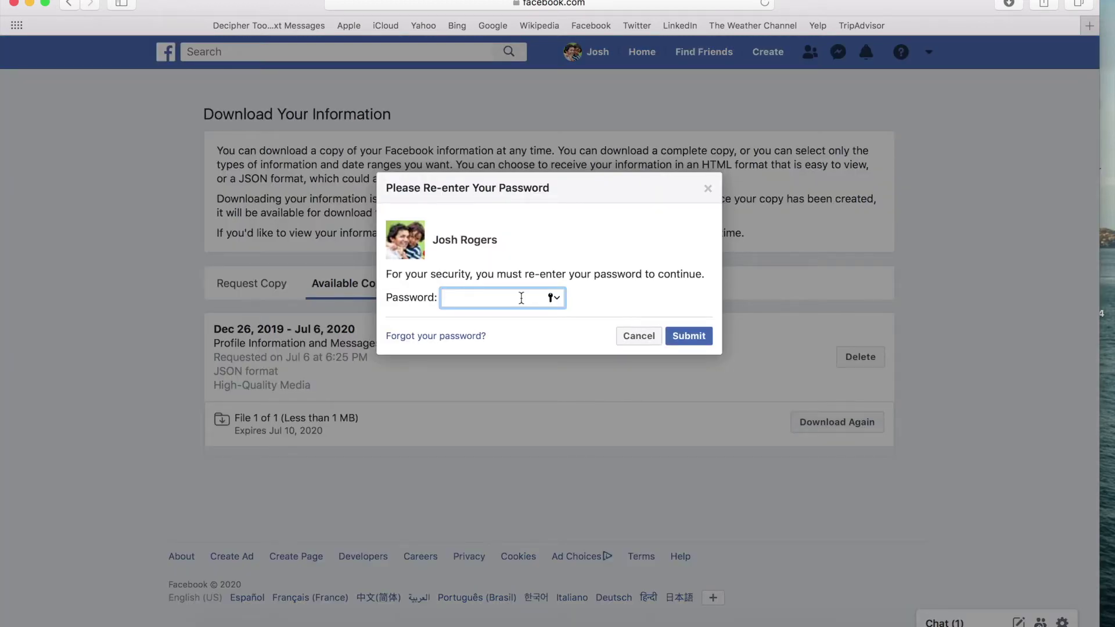
{"action": "key", "text": "super+v"}
{"action": "left_click", "coordinate": [688, 335]}
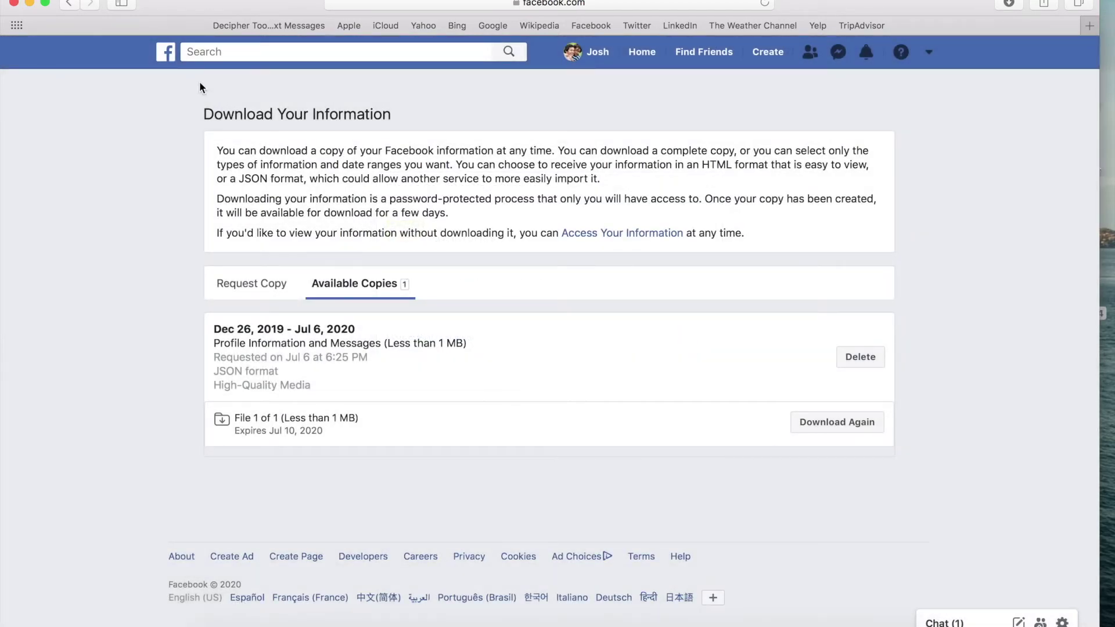
{"action": "left_click", "coordinate": [29, 5]}
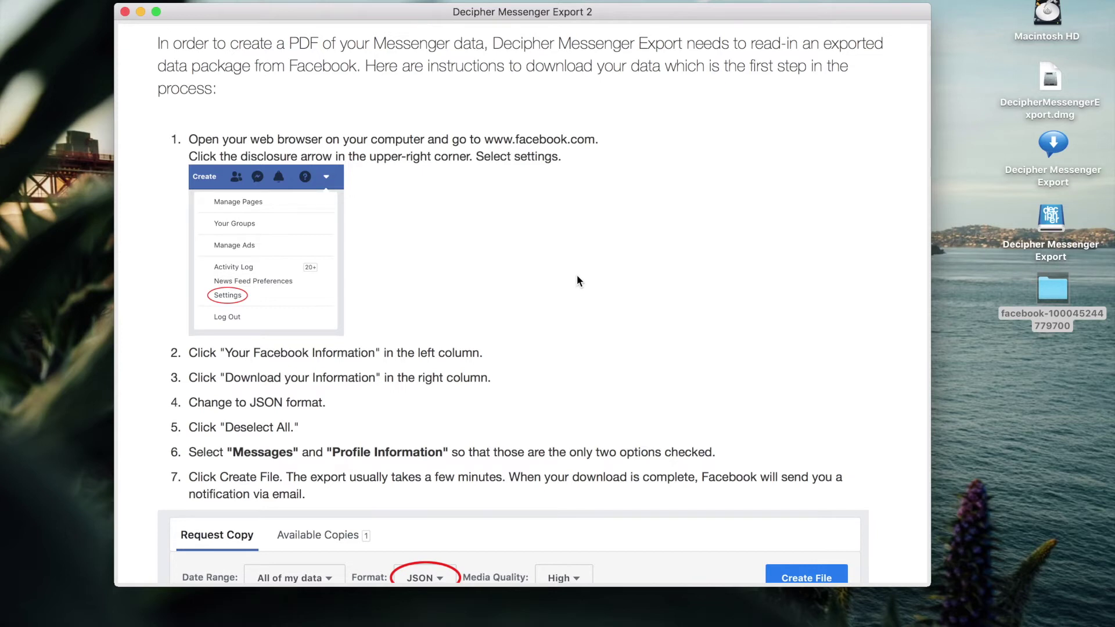
Step: Select the downloaded Facebook folder on the desktop, then advance past the download instructions
{"action": "left_click", "coordinate": [1054, 292]}
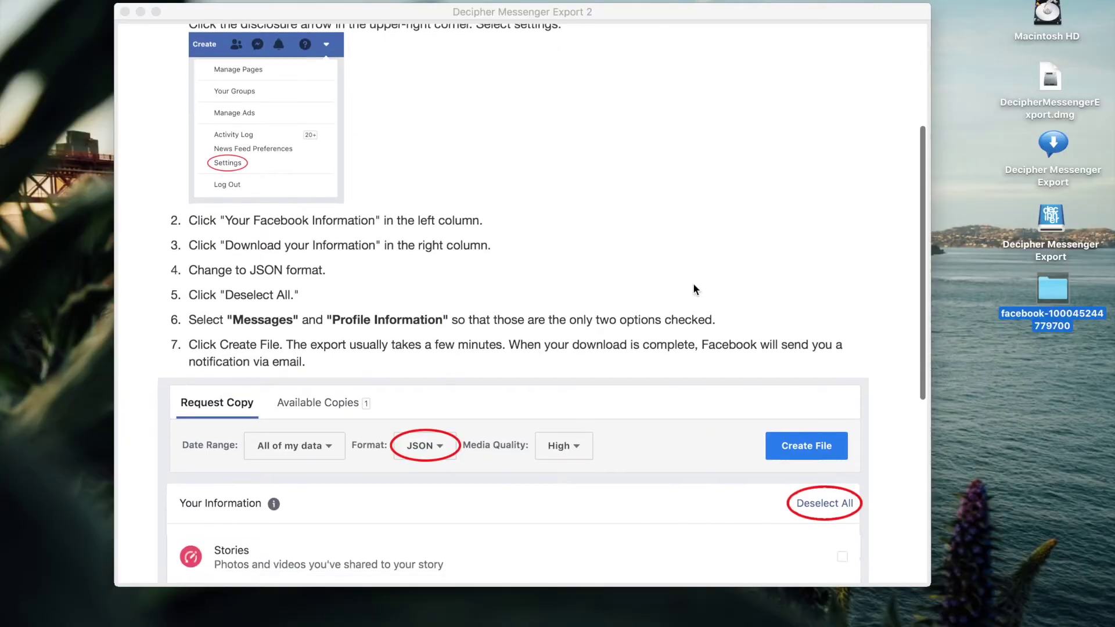
{"action": "scroll", "coordinate": [694, 288], "scroll_direction": "down", "scroll_amount": 10}
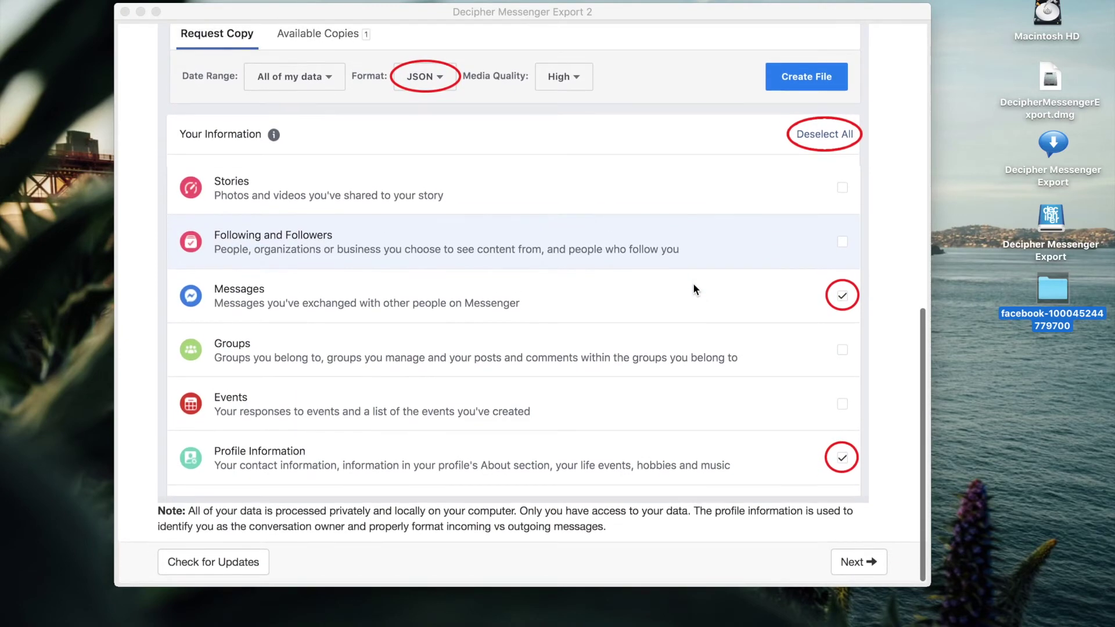
{"action": "left_click", "coordinate": [857, 564]}
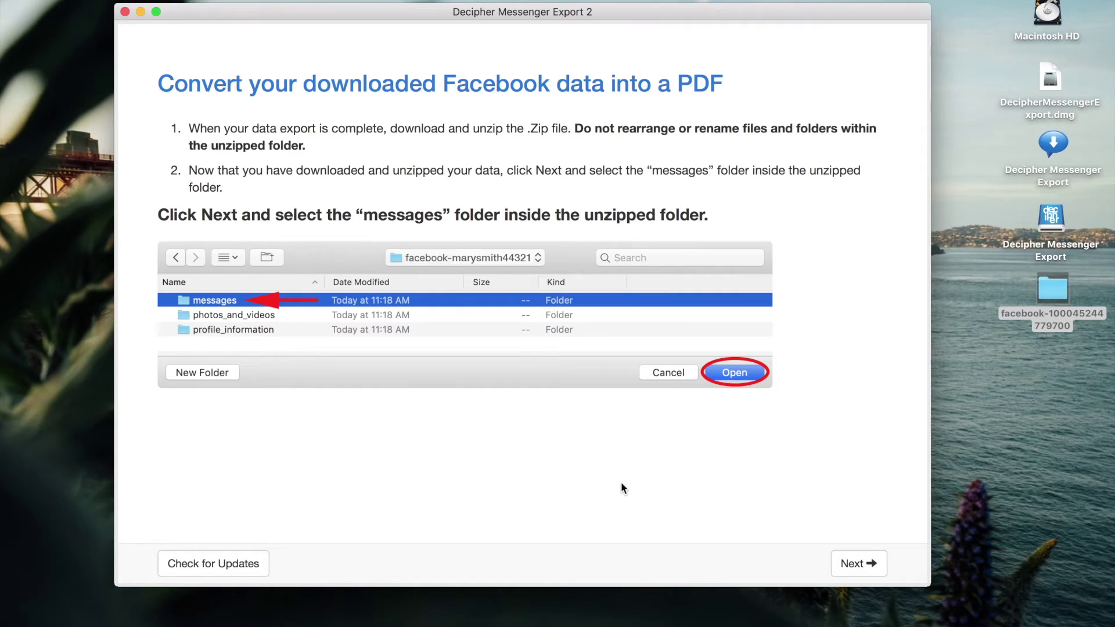
Step: Pick the messages folder inside the downloaded facebook folder and load it
{"action": "left_click", "coordinate": [859, 566]}
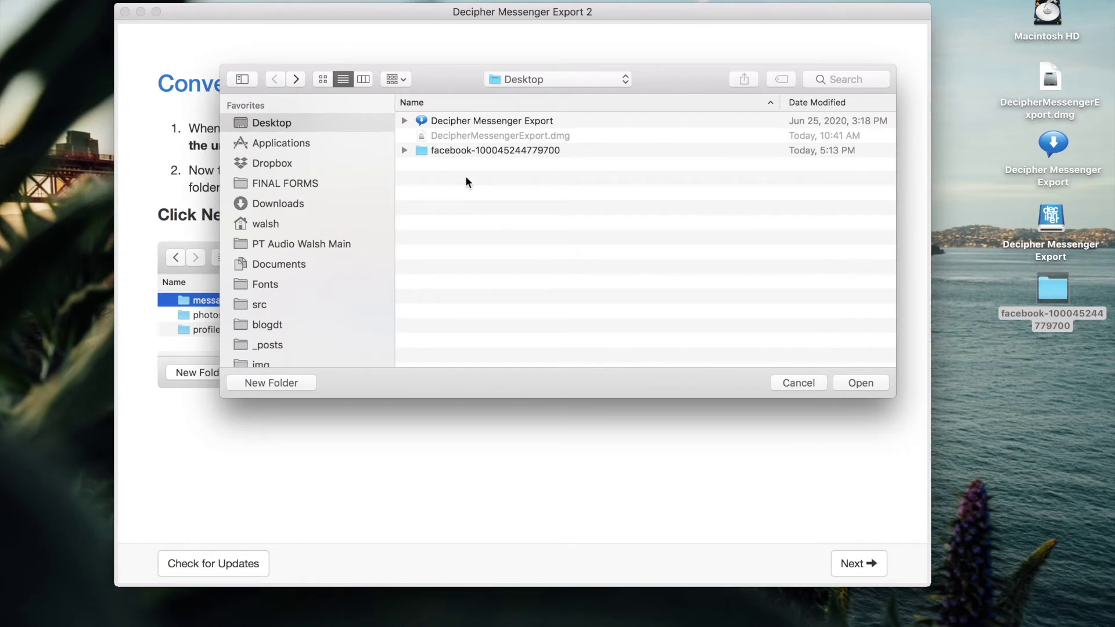
{"action": "double_click", "coordinate": [450, 151]}
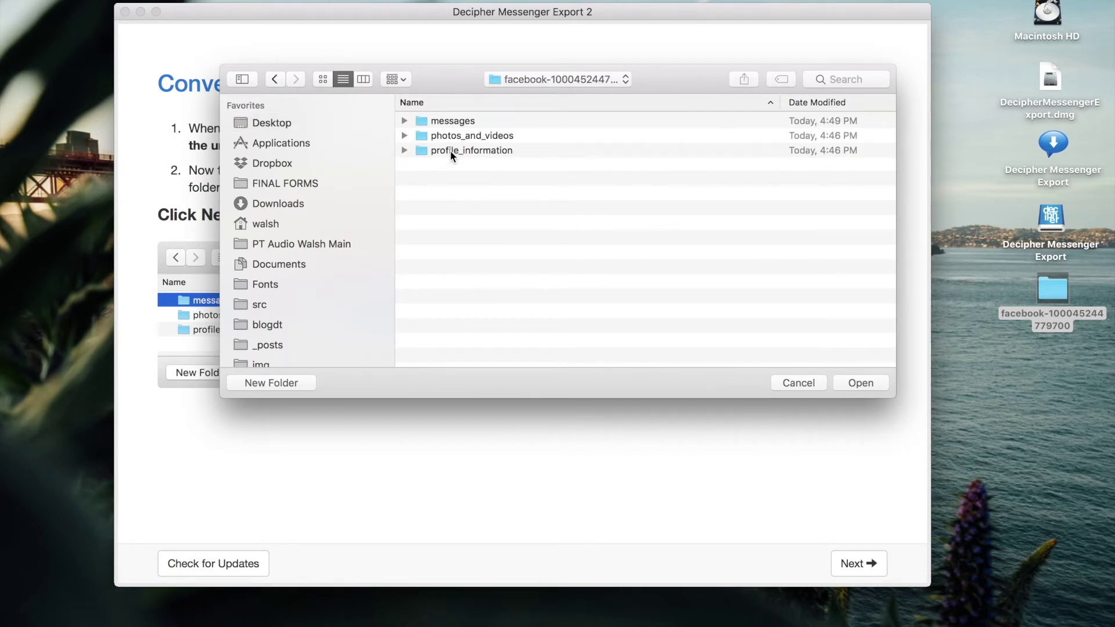
{"action": "left_click", "coordinate": [450, 122]}
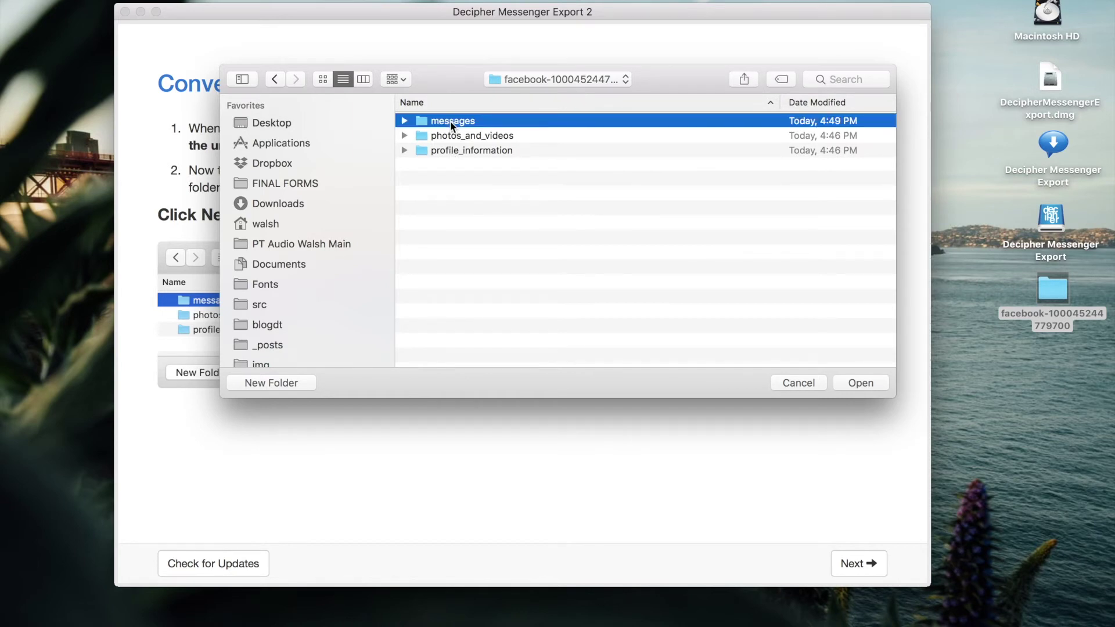
{"action": "left_click", "coordinate": [869, 384]}
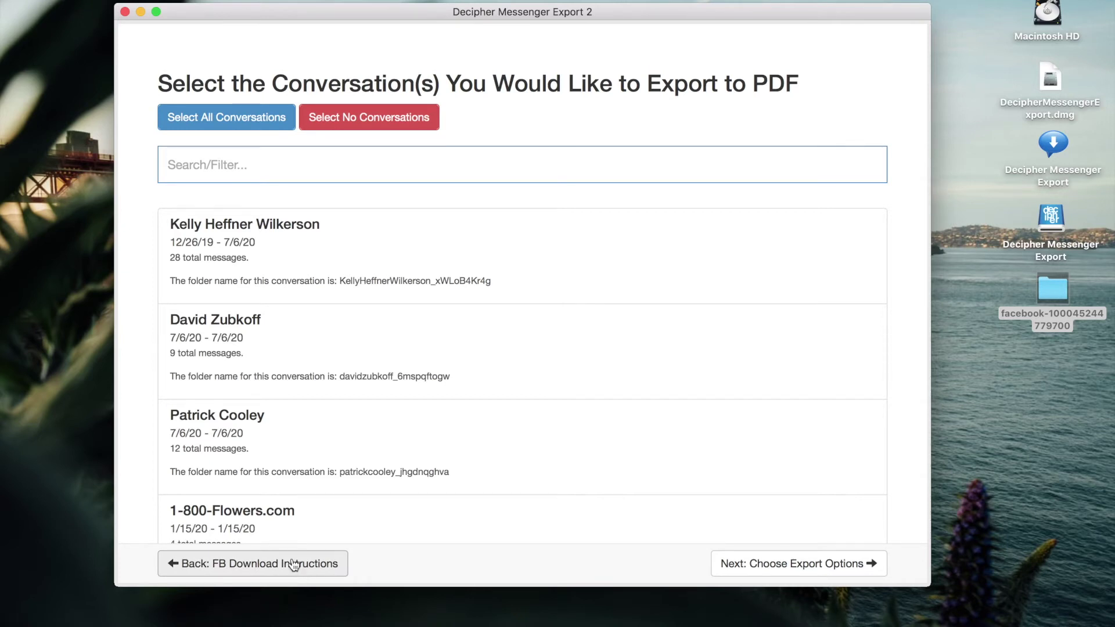
Step: Select only the first 28-message conversation for PDF export and continue to the export settings
{"action": "scroll", "coordinate": [658, 253], "scroll_direction": "down", "scroll_amount": 2}
{"action": "scroll", "coordinate": [659, 254], "scroll_direction": "down", "scroll_amount": 3}
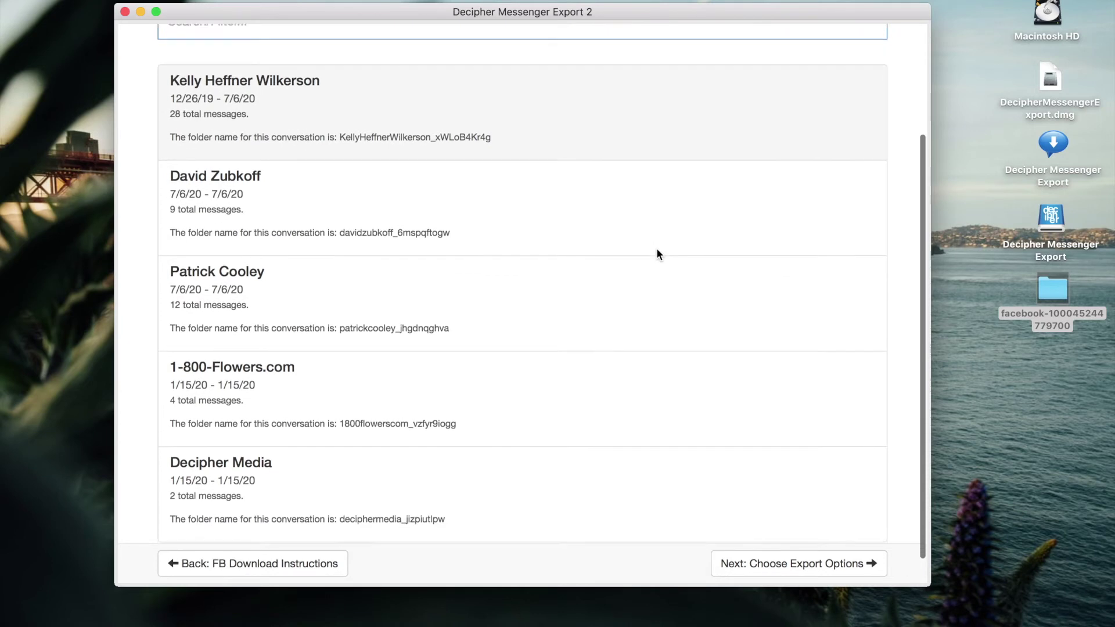
{"action": "scroll", "coordinate": [659, 255], "scroll_direction": "up", "scroll_amount": 5}
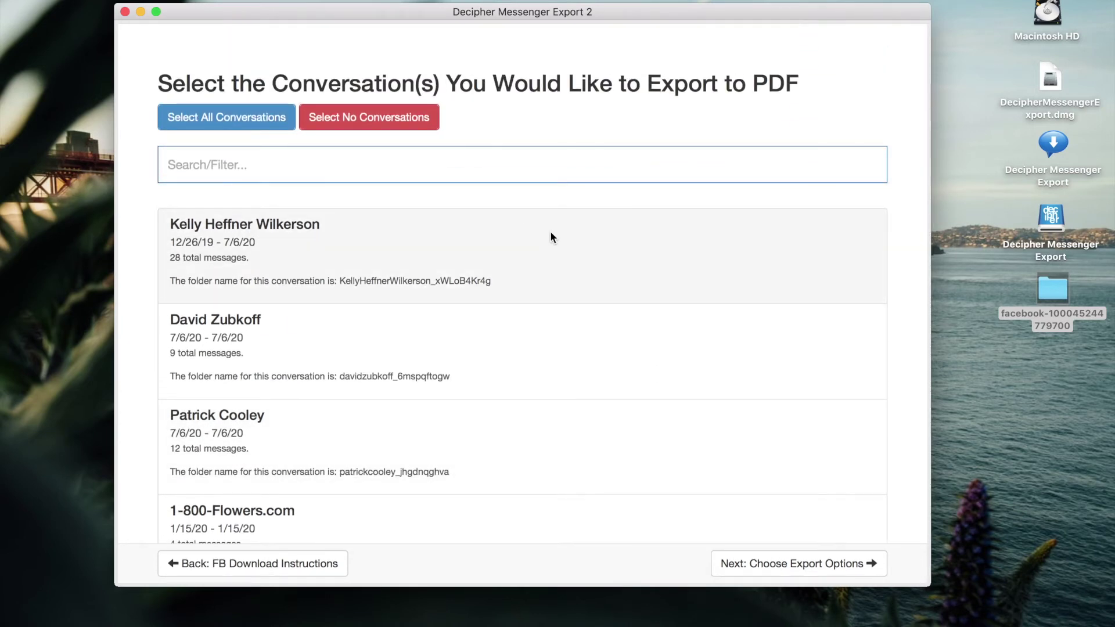
{"action": "left_click", "coordinate": [563, 244]}
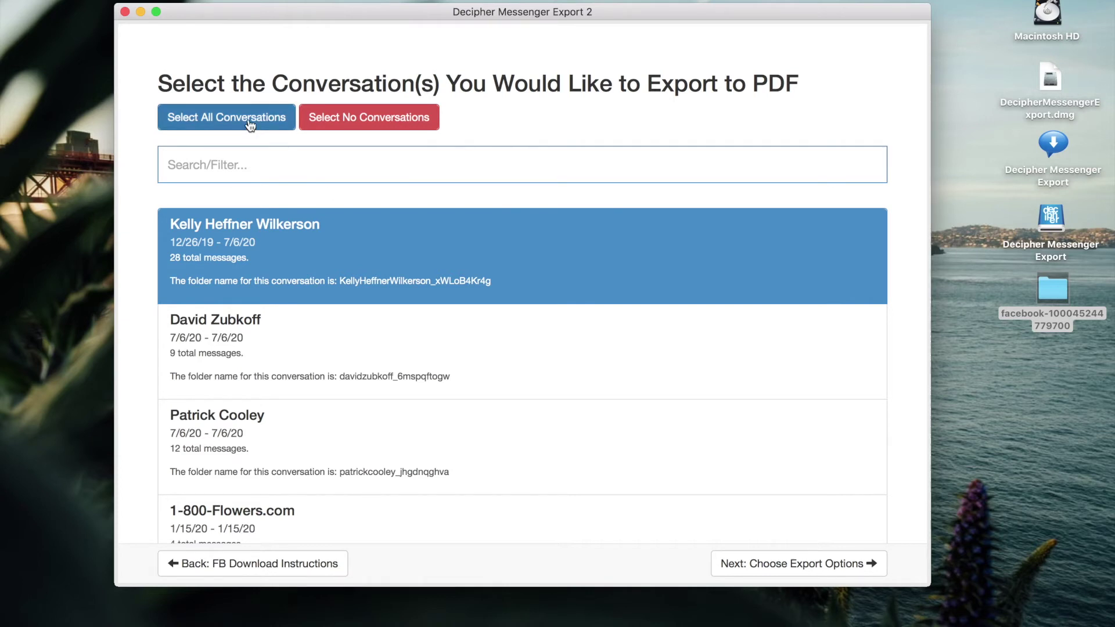
{"action": "left_click", "coordinate": [530, 335]}
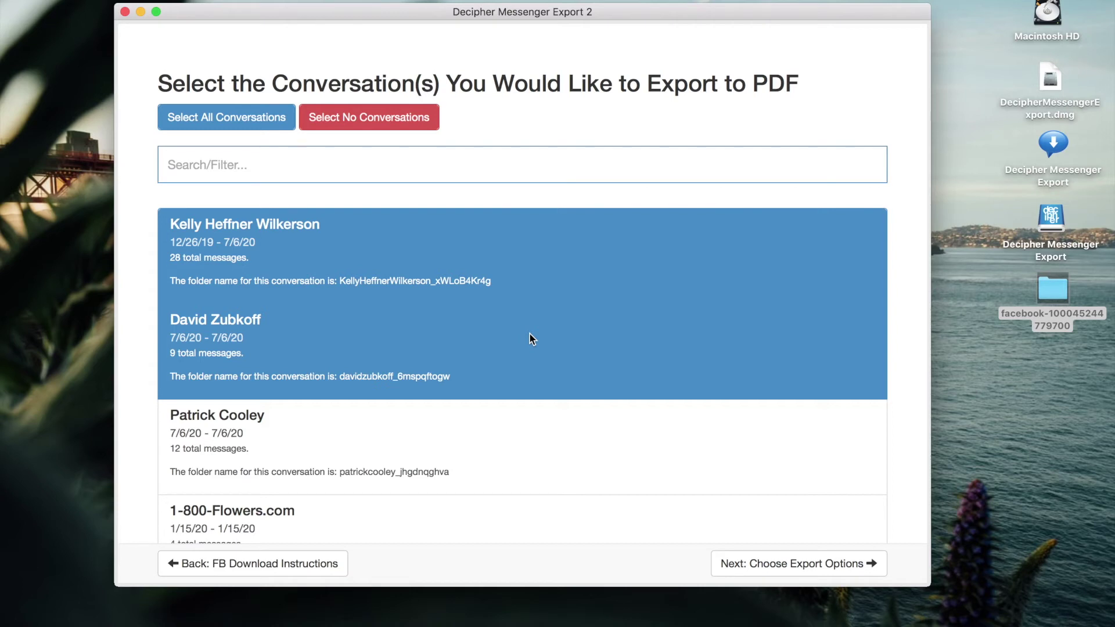
{"action": "left_click", "coordinate": [535, 423]}
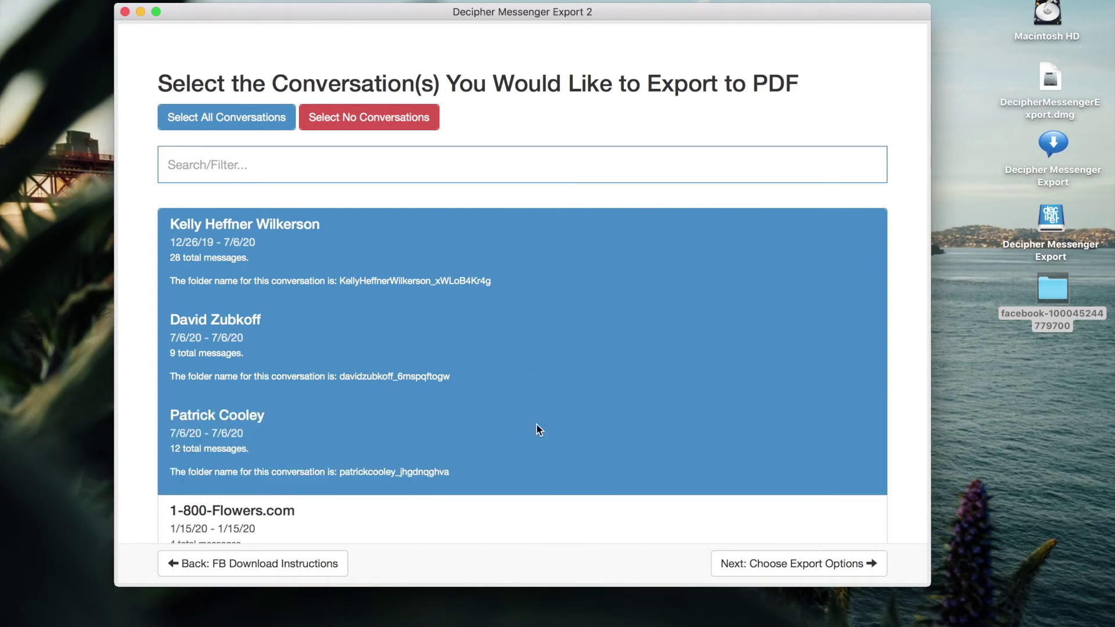
{"action": "left_click", "coordinate": [507, 246]}
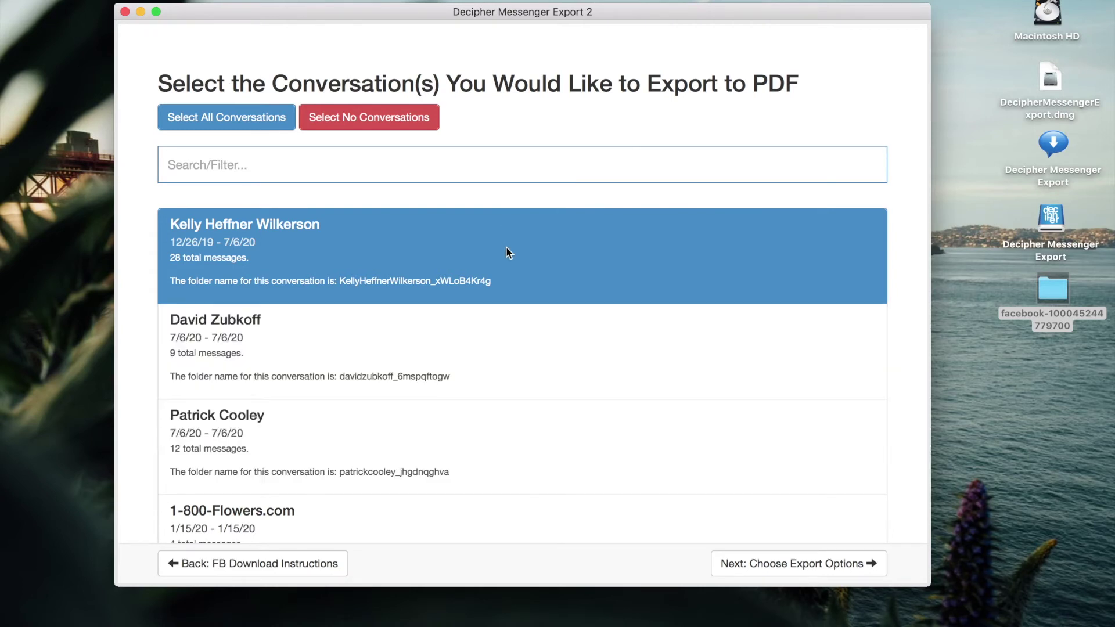
{"action": "left_click", "coordinate": [793, 565]}
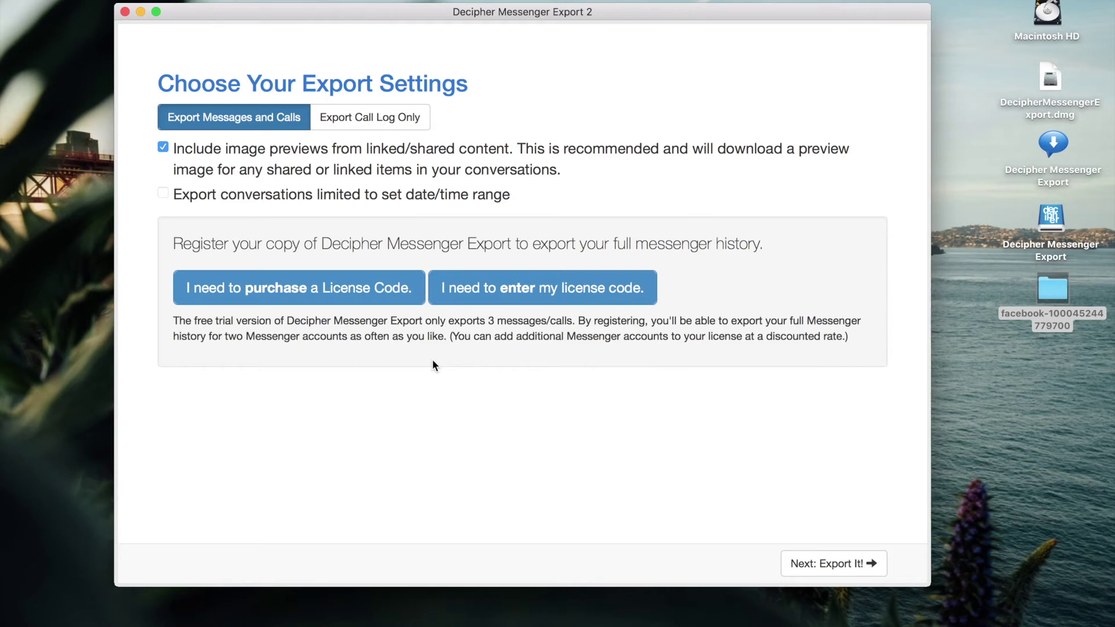
Step: Register the full version with the licence code and acknowledge the success message
{"action": "left_click", "coordinate": [549, 288]}
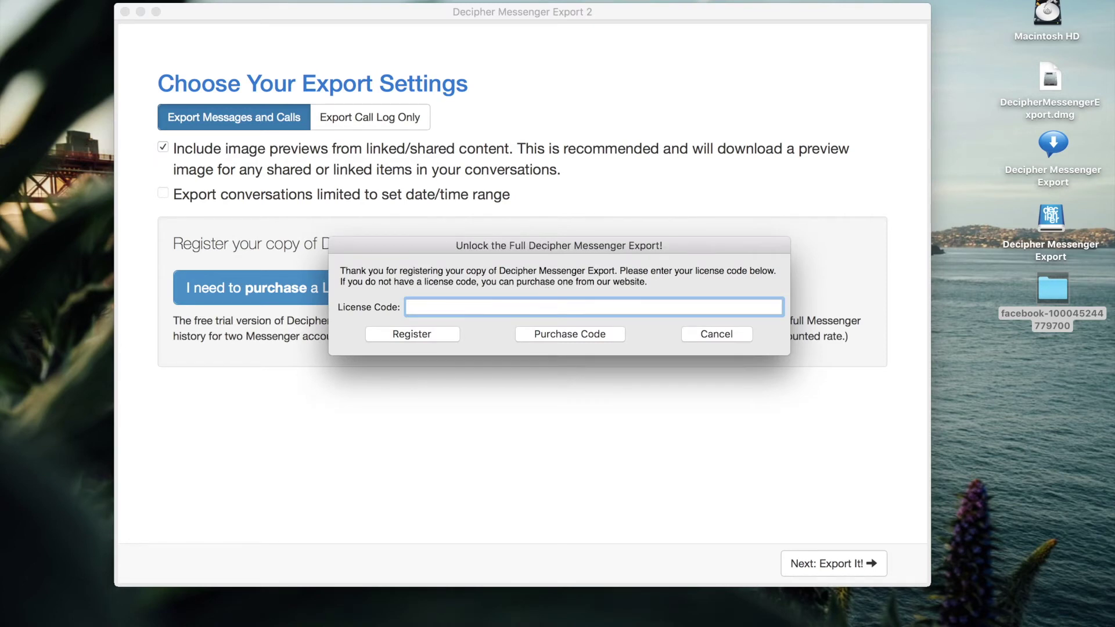
{"action": "left_click", "coordinate": [403, 333]}
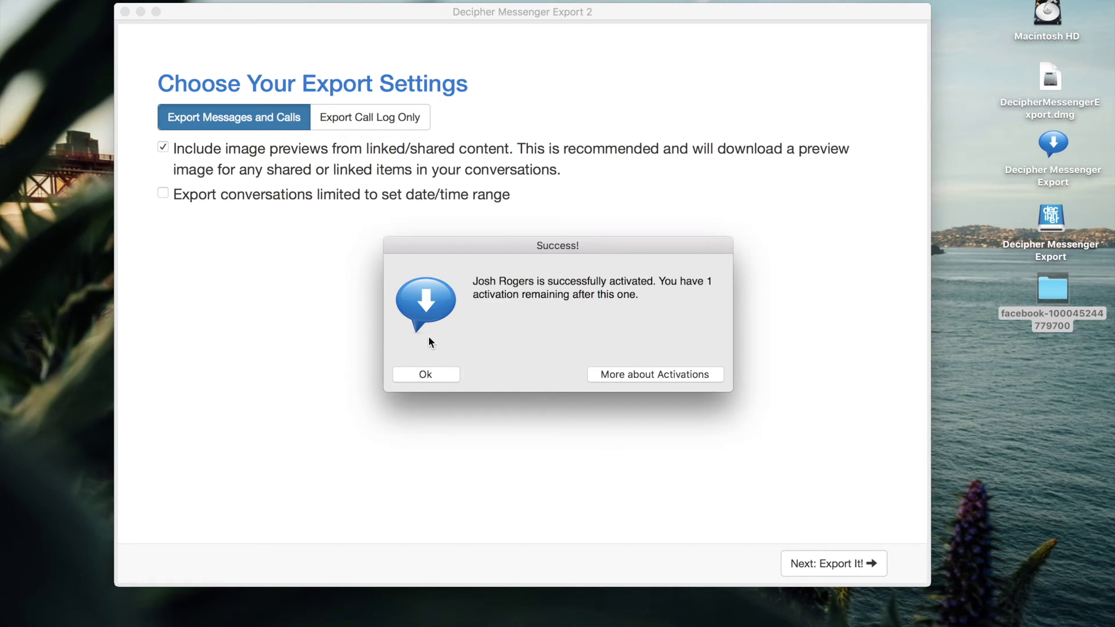
{"action": "left_click", "coordinate": [426, 376]}
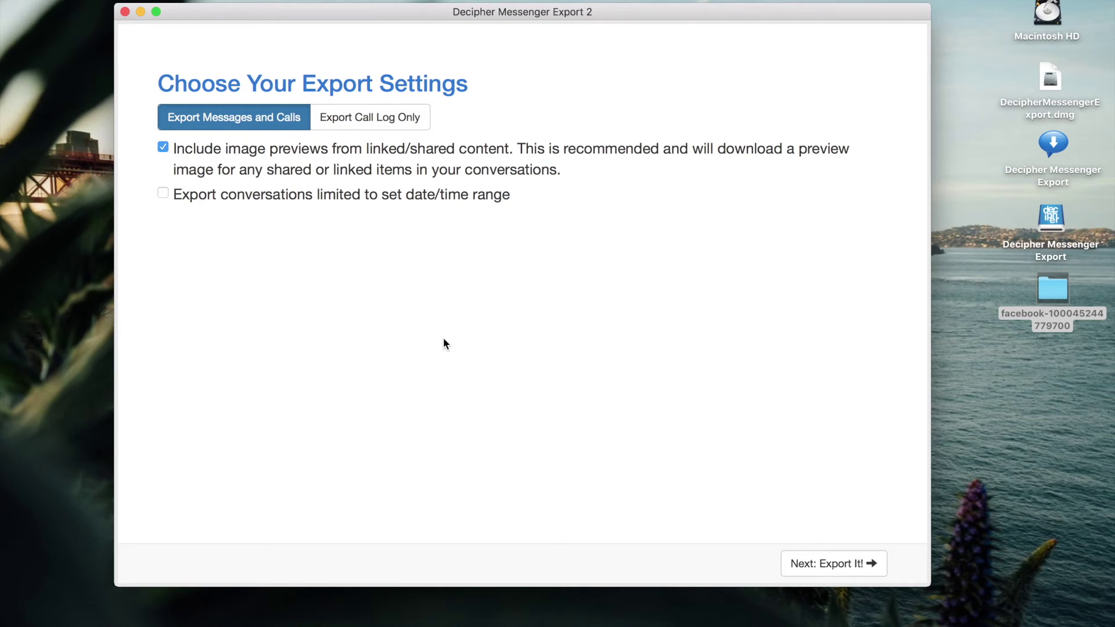
{"action": "left_click", "coordinate": [843, 563]}
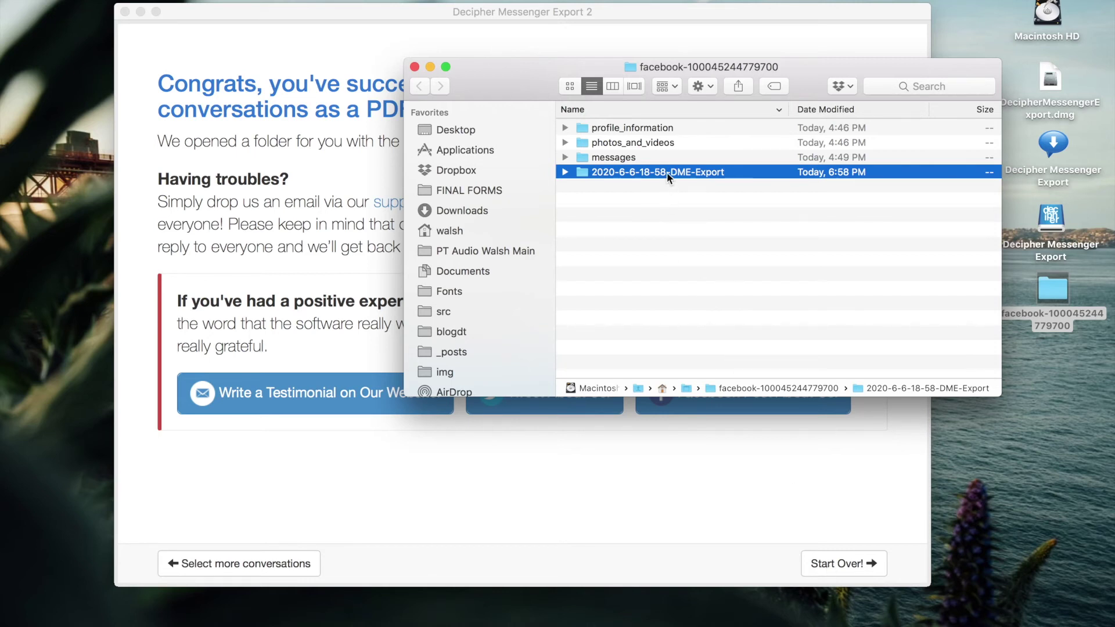
{"action": "double_click", "coordinate": [639, 175]}
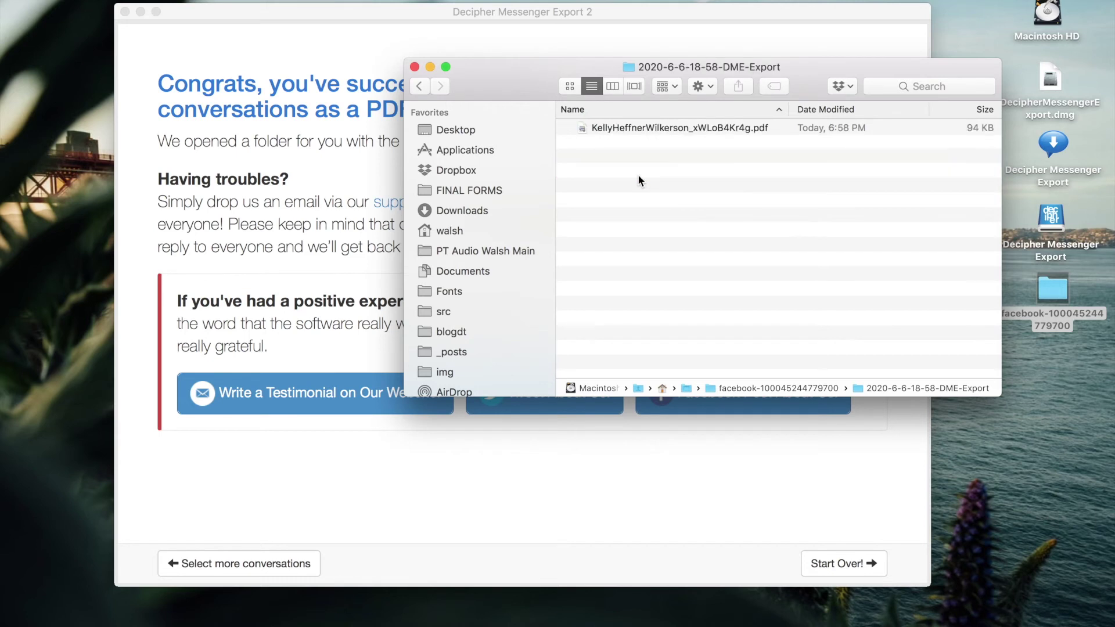
{"action": "double_click", "coordinate": [648, 126]}
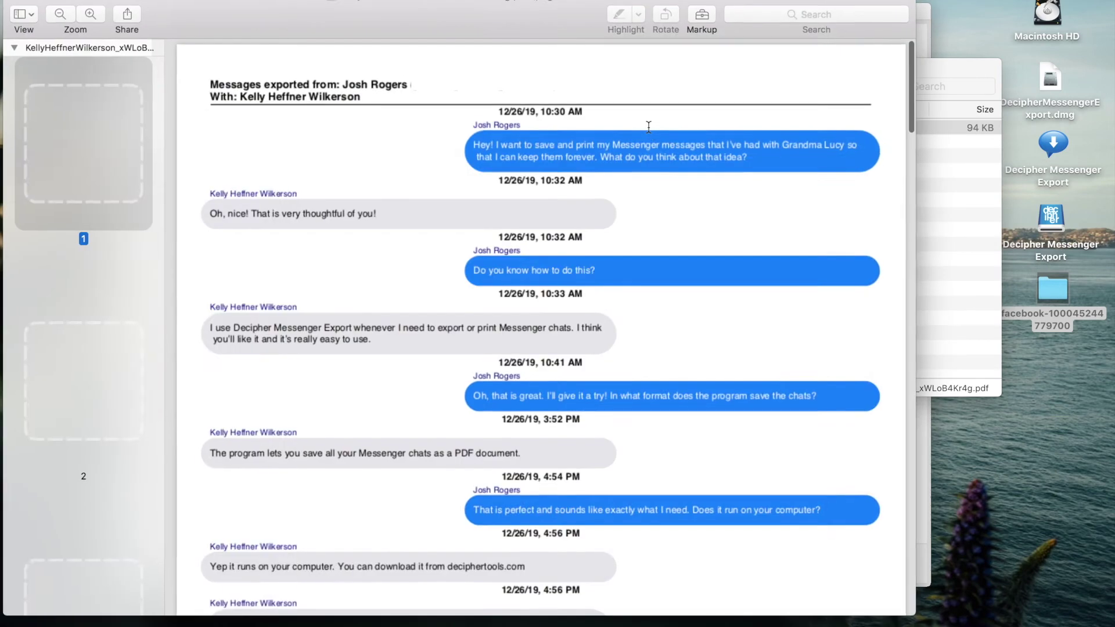
Step: Scroll through the three-page exported PDF in Preview, then bring up its print settings
{"action": "left_click_drag", "start_coordinate": [530, 26], "coordinate": [562, 10]}
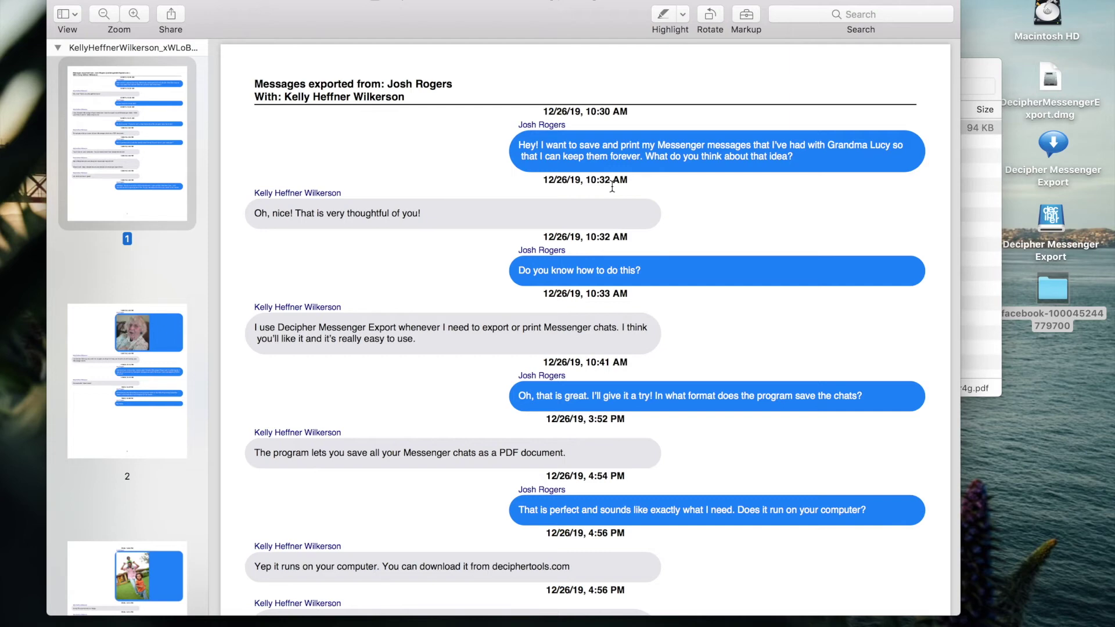
{"action": "scroll", "coordinate": [668, 198], "scroll_direction": "up", "scroll_amount": 1}
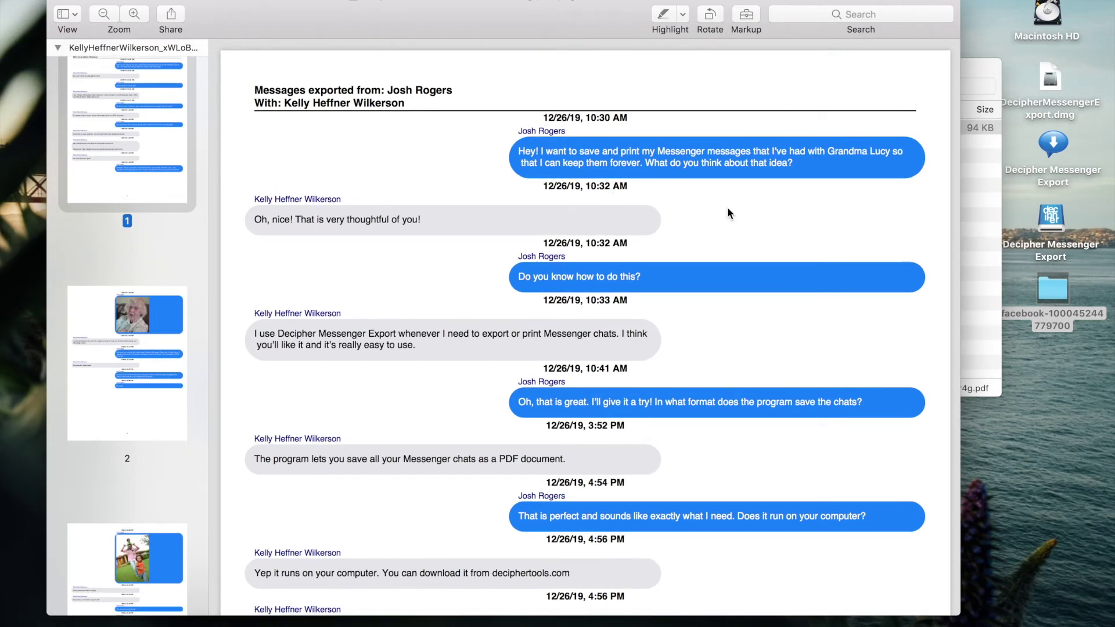
{"action": "scroll", "coordinate": [728, 211], "scroll_direction": "down", "scroll_amount": 15}
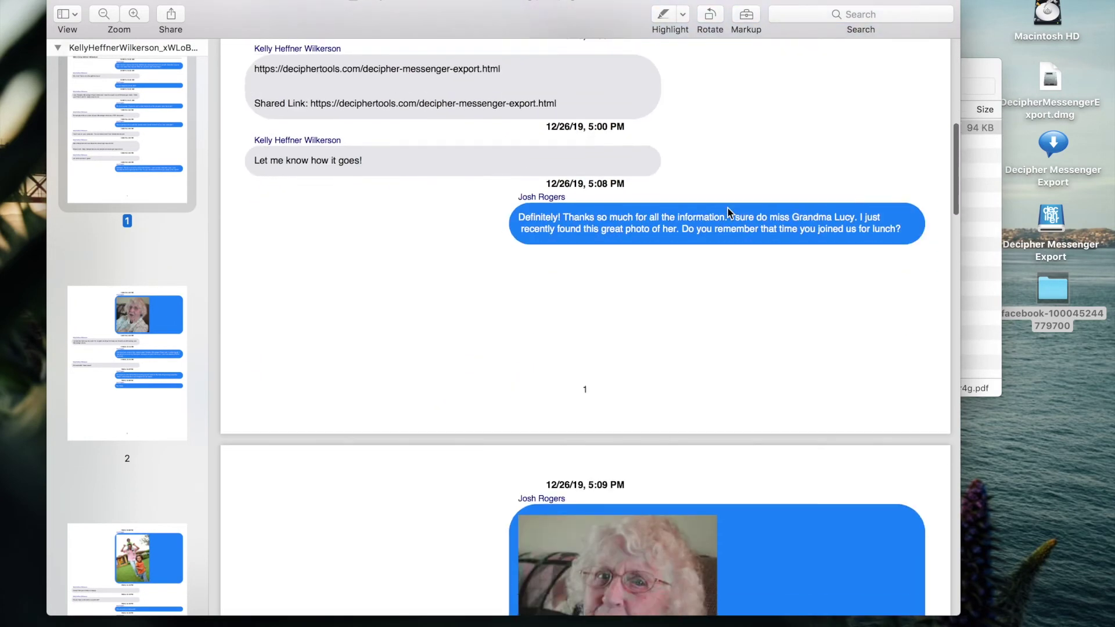
{"action": "scroll", "coordinate": [727, 209], "scroll_direction": "down", "scroll_amount": 15}
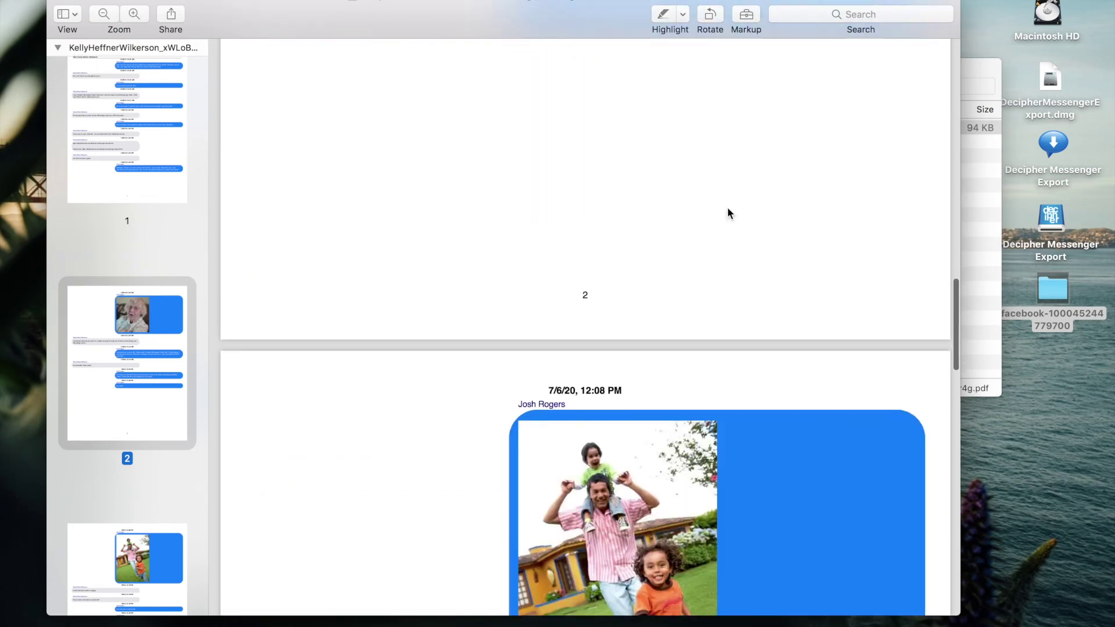
{"action": "scroll", "coordinate": [728, 210], "scroll_direction": "down", "scroll_amount": 15}
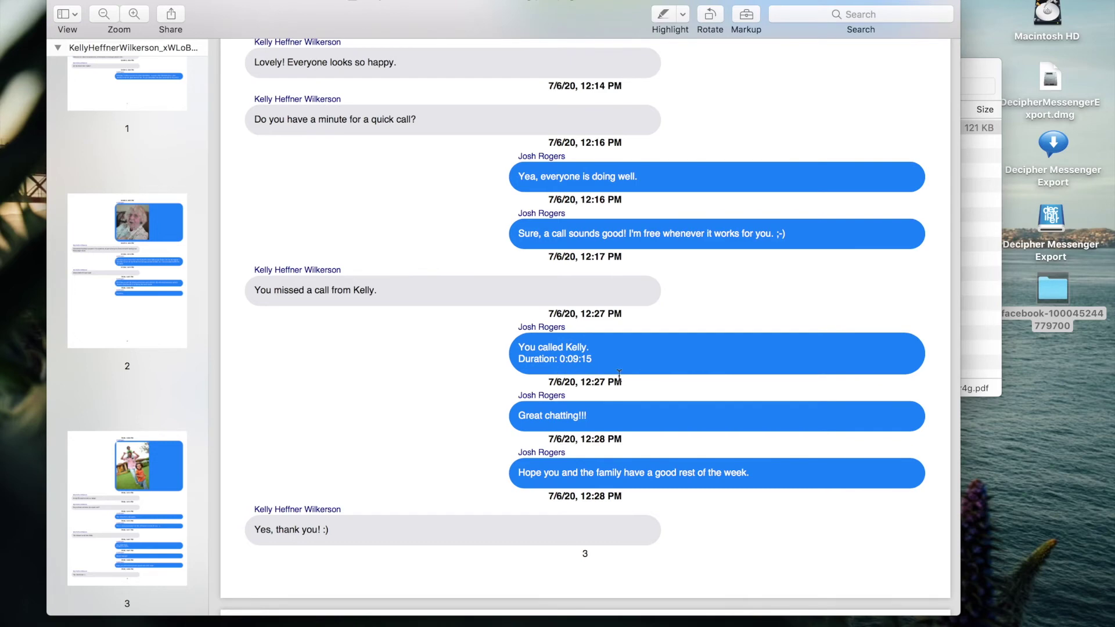
{"action": "scroll", "coordinate": [619, 375], "scroll_direction": "up", "scroll_amount": 10}
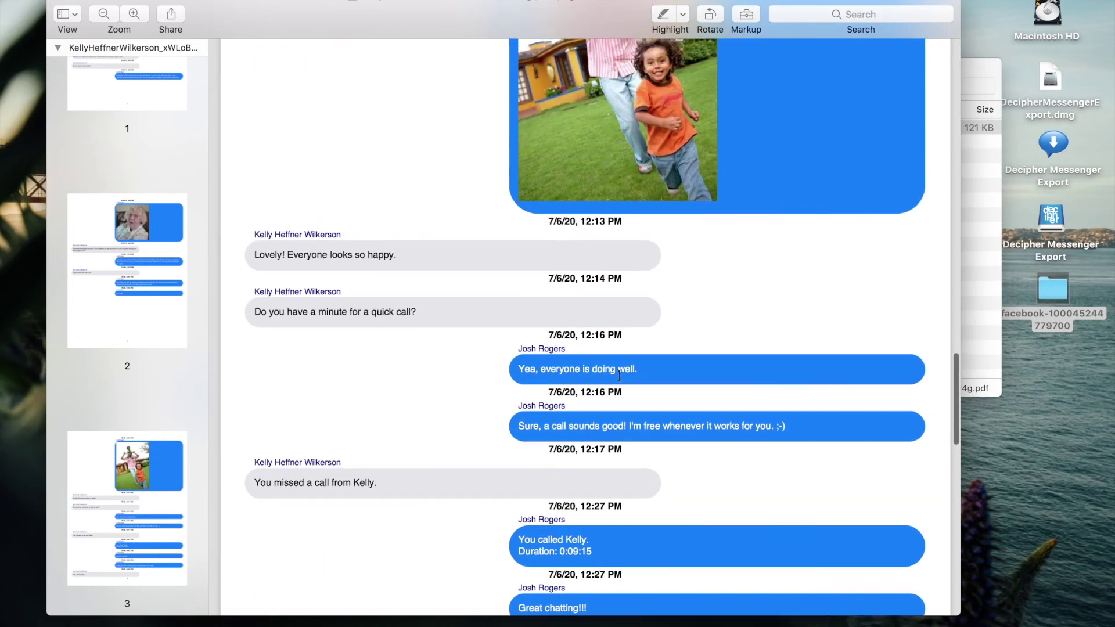
{"action": "scroll", "coordinate": [619, 375], "scroll_direction": "up", "scroll_amount": 15}
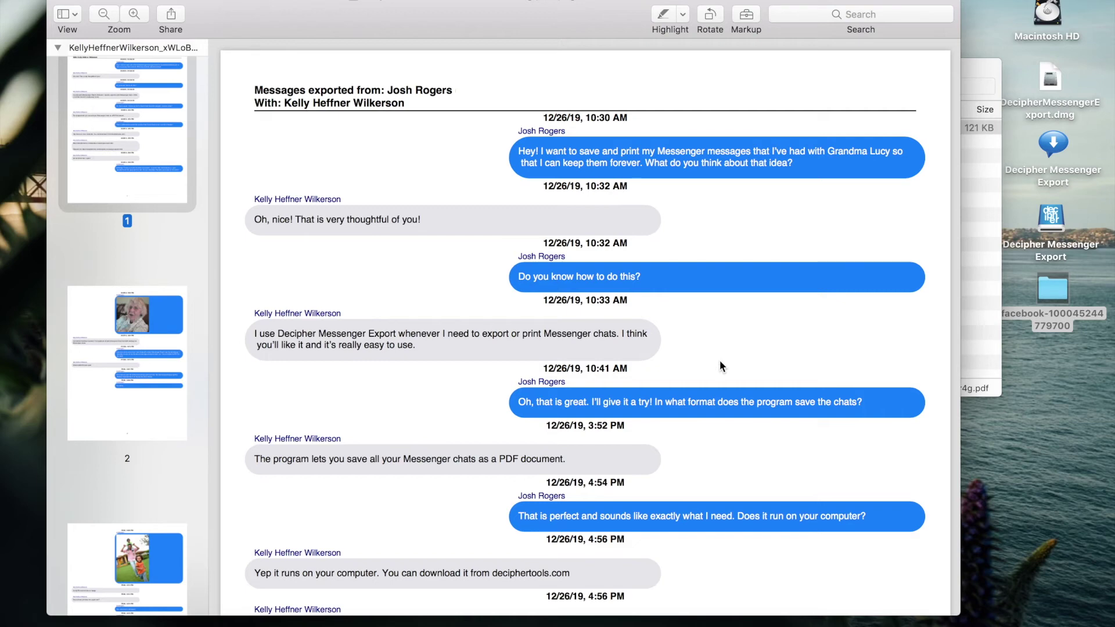
{"action": "key", "text": "super+p"}
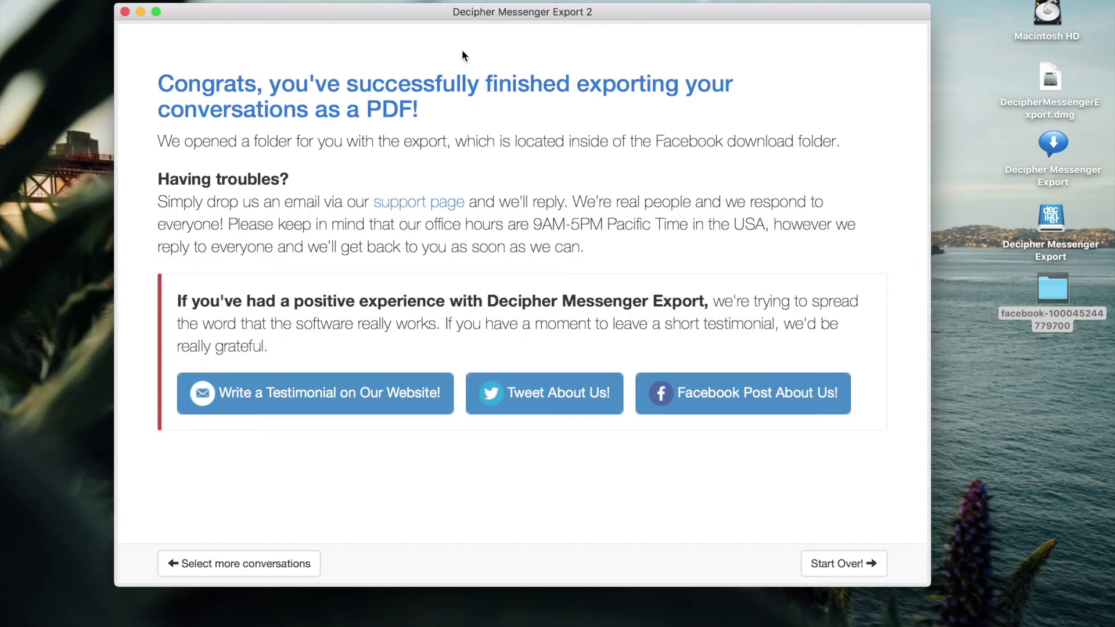
Step: Reselect the first conversation and enable 'Export conversations limited to set date/time range'
{"action": "left_click", "coordinate": [240, 566]}
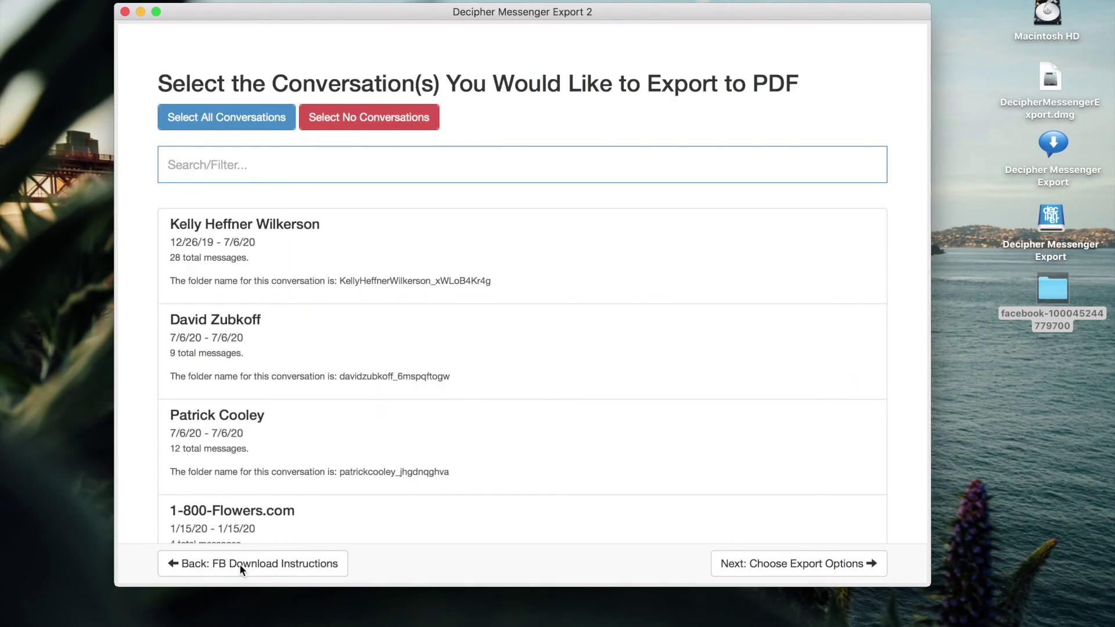
{"action": "left_click", "coordinate": [360, 251]}
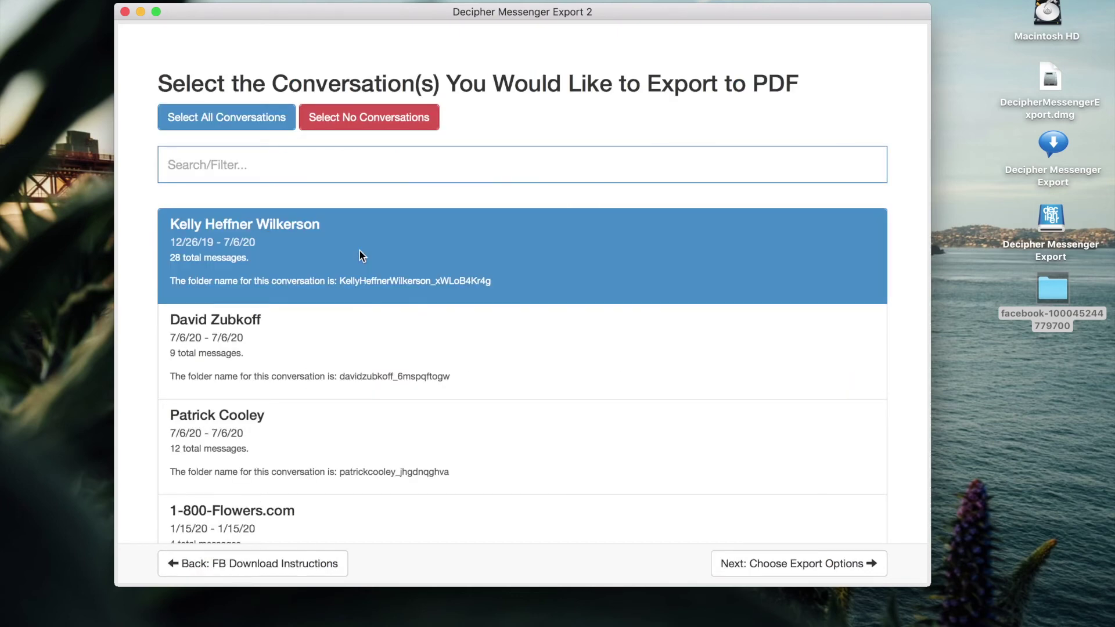
{"action": "left_click", "coordinate": [825, 565]}
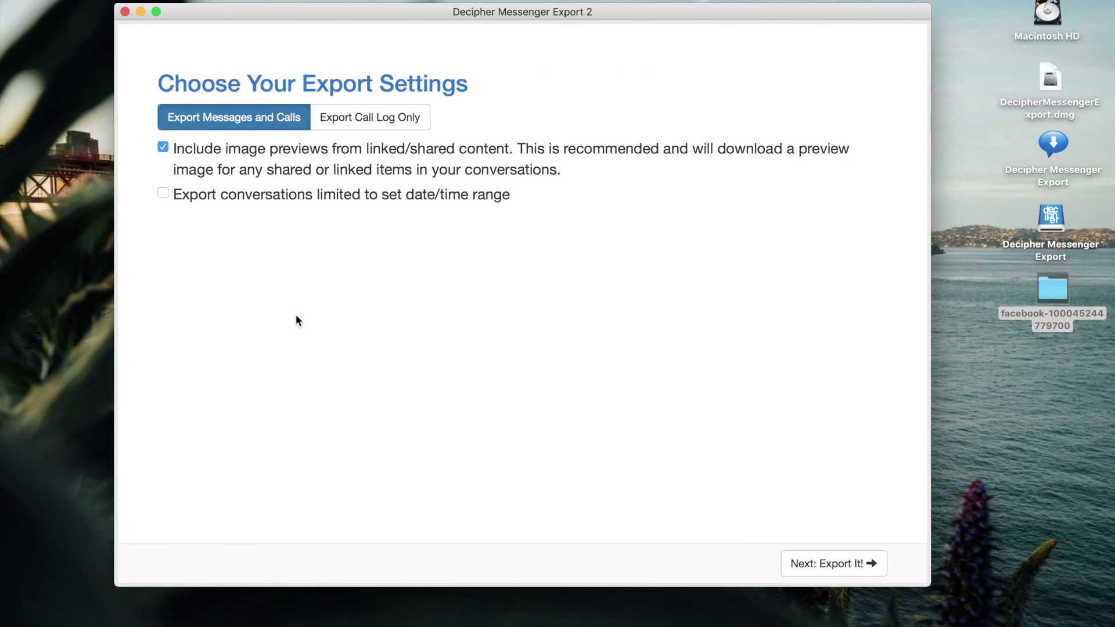
{"action": "left_click", "coordinate": [163, 193]}
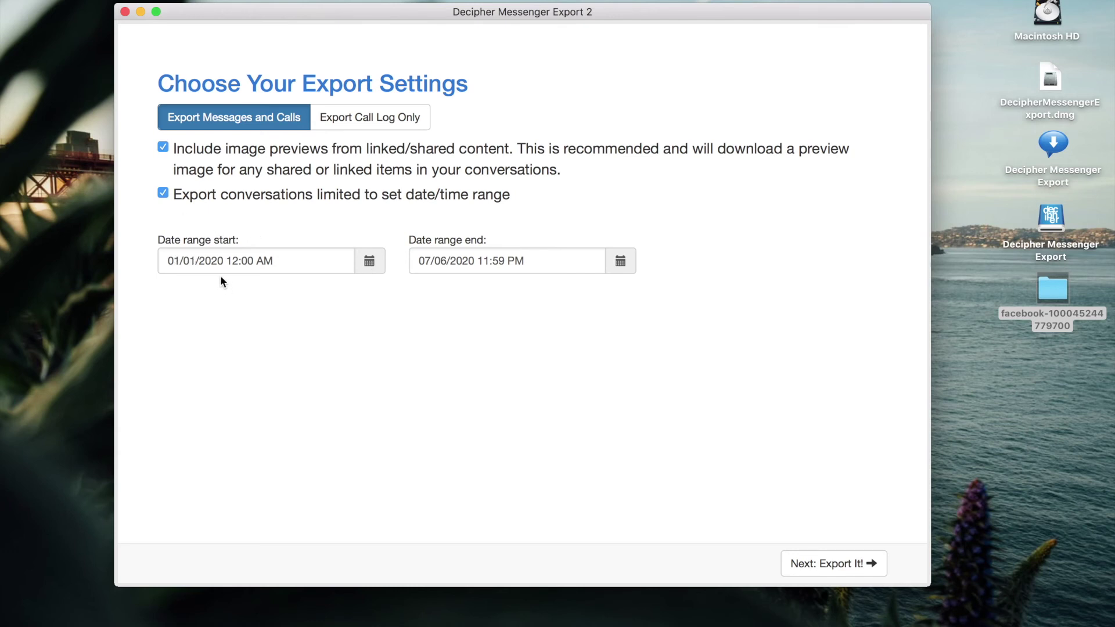
Step: Move the start-date calendar back to January 2020, keeping the 01/01/2020 start date
{"action": "left_click", "coordinate": [369, 261]}
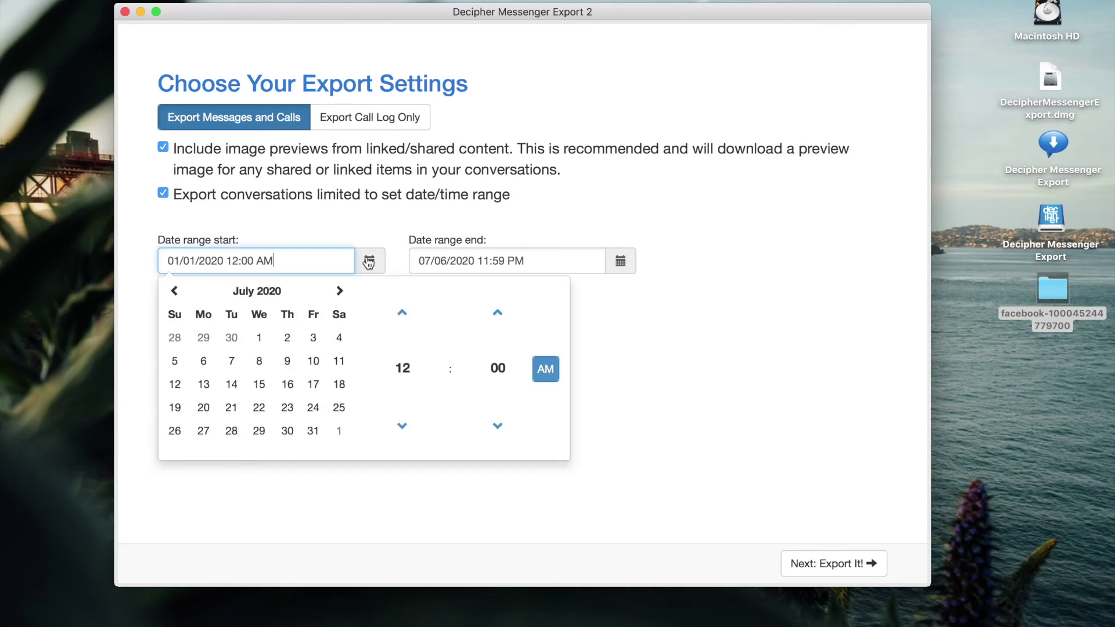
{"action": "left_click", "coordinate": [175, 290]}
{"action": "left_click", "coordinate": [175, 290]}
{"action": "left_click", "coordinate": [176, 291]}
{"action": "left_click", "coordinate": [176, 290]}
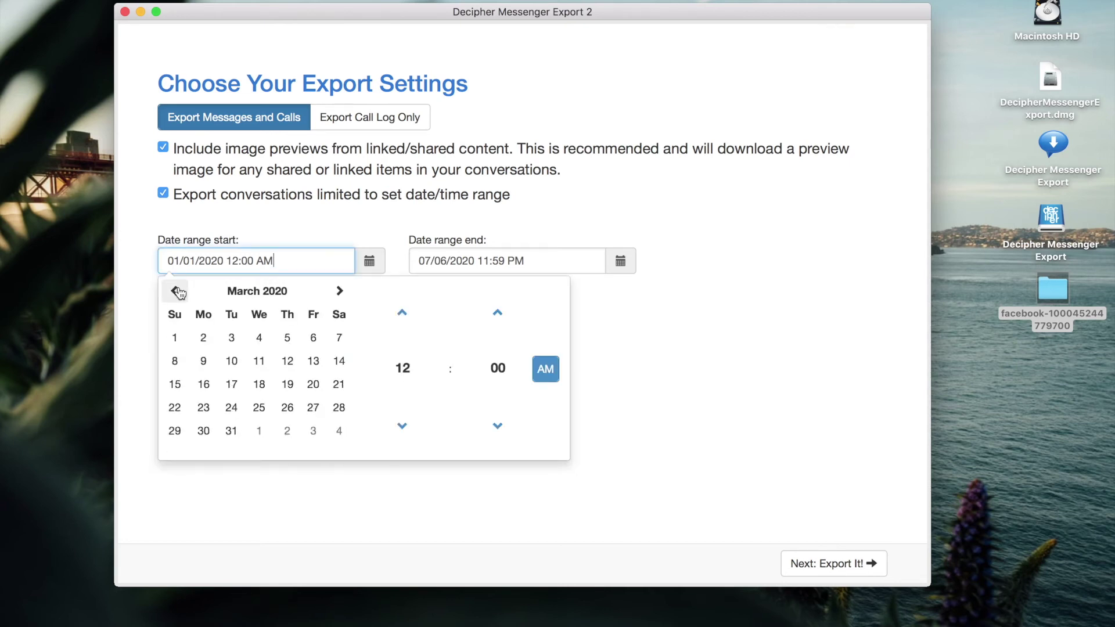
{"action": "left_click", "coordinate": [176, 291]}
{"action": "left_click", "coordinate": [175, 291]}
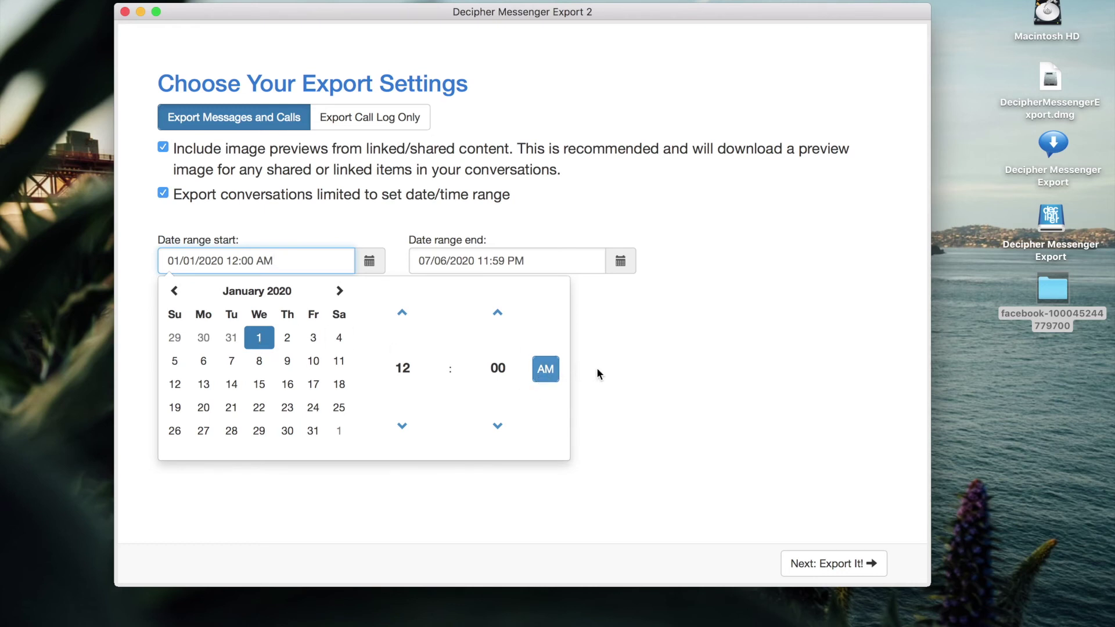
Step: Set the end date to 1 March 2020 and run the date-limited export
{"action": "left_click", "coordinate": [620, 260]}
{"action": "left_click", "coordinate": [406, 291]}
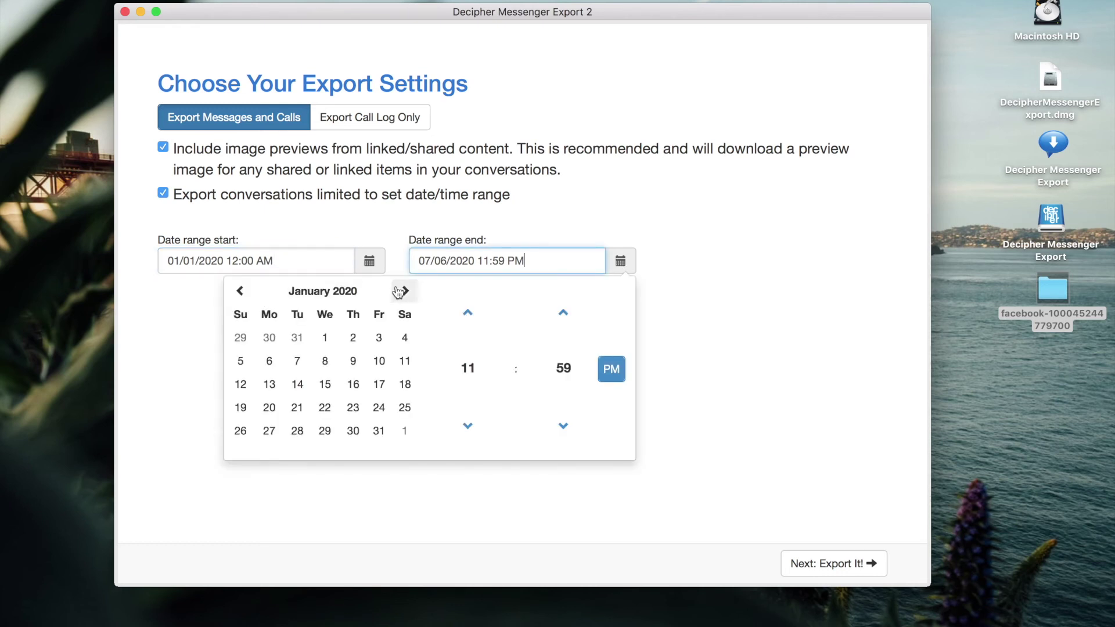
{"action": "left_click", "coordinate": [406, 290]}
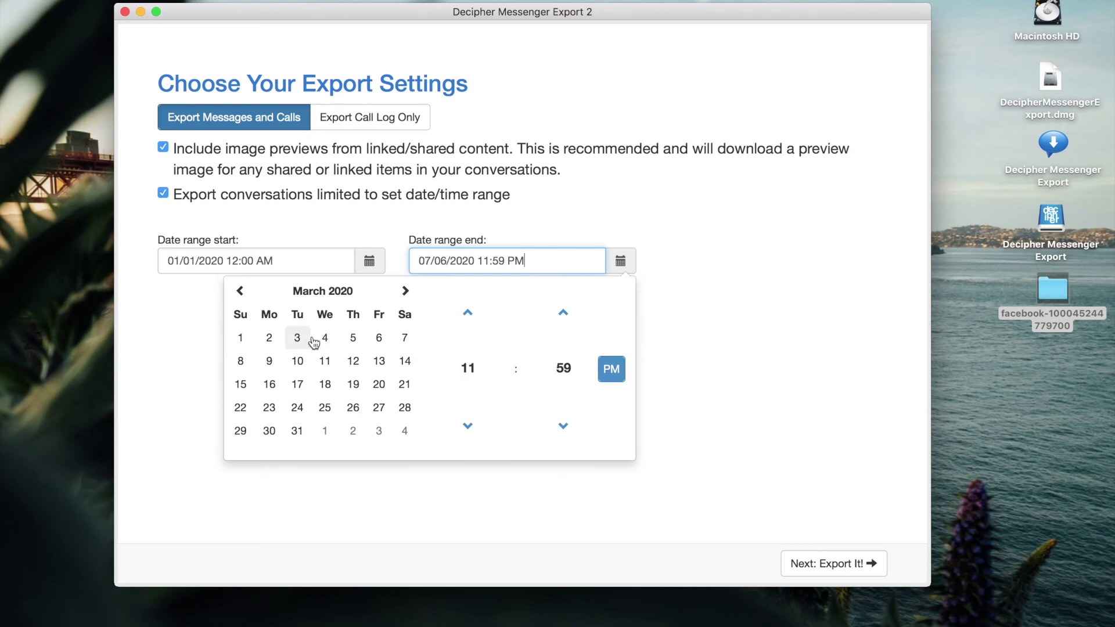
{"action": "left_click", "coordinate": [240, 338]}
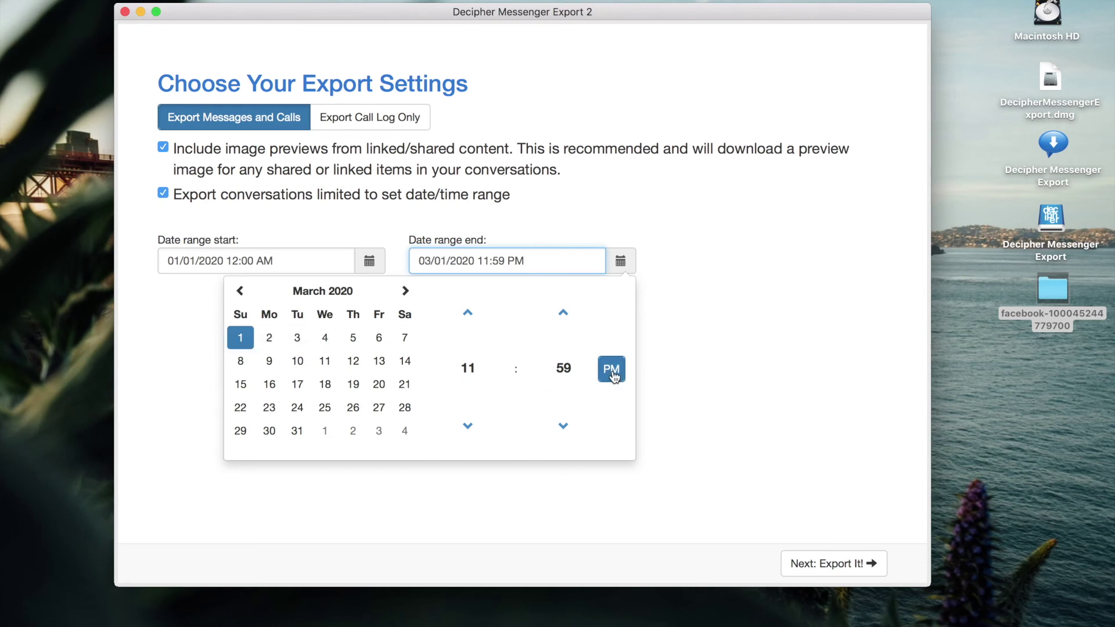
{"action": "left_click", "coordinate": [690, 375]}
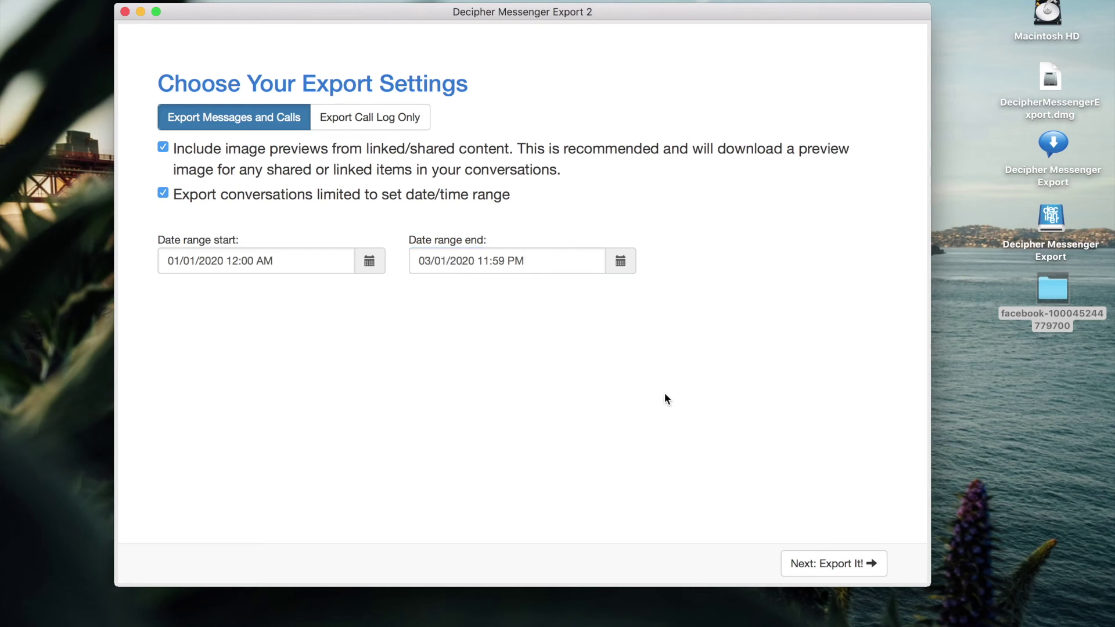
{"action": "left_click", "coordinate": [842, 563]}
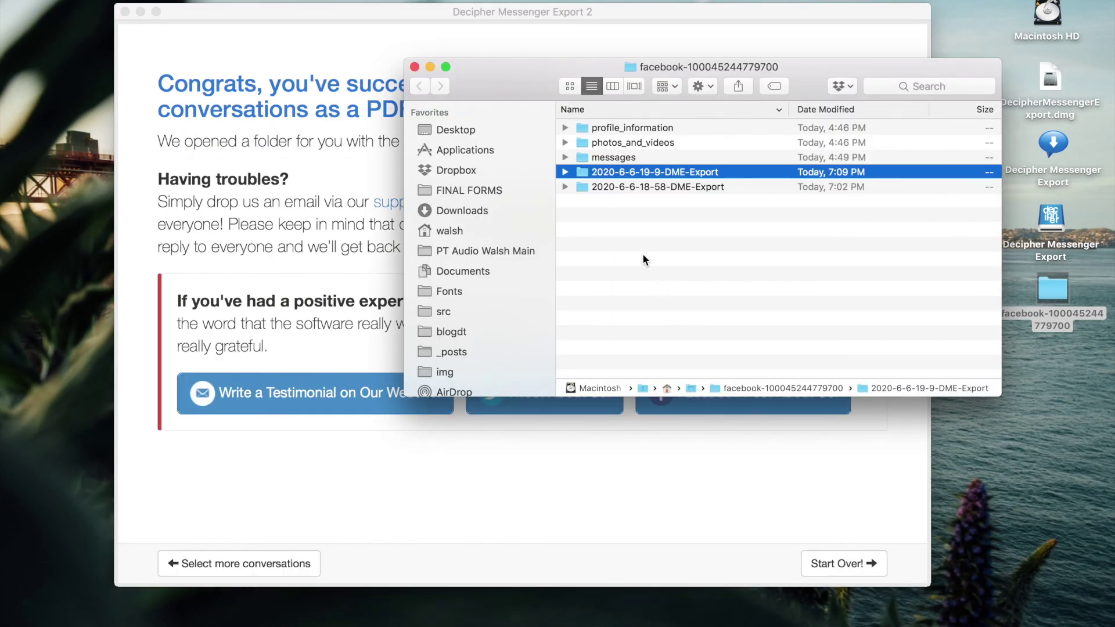
Step: View the 6 KB date-limited PDF from 2020-6-6-19-9-DME-Export in Preview, then close it
{"action": "double_click", "coordinate": [651, 176]}
{"action": "double_click", "coordinate": [670, 127]}
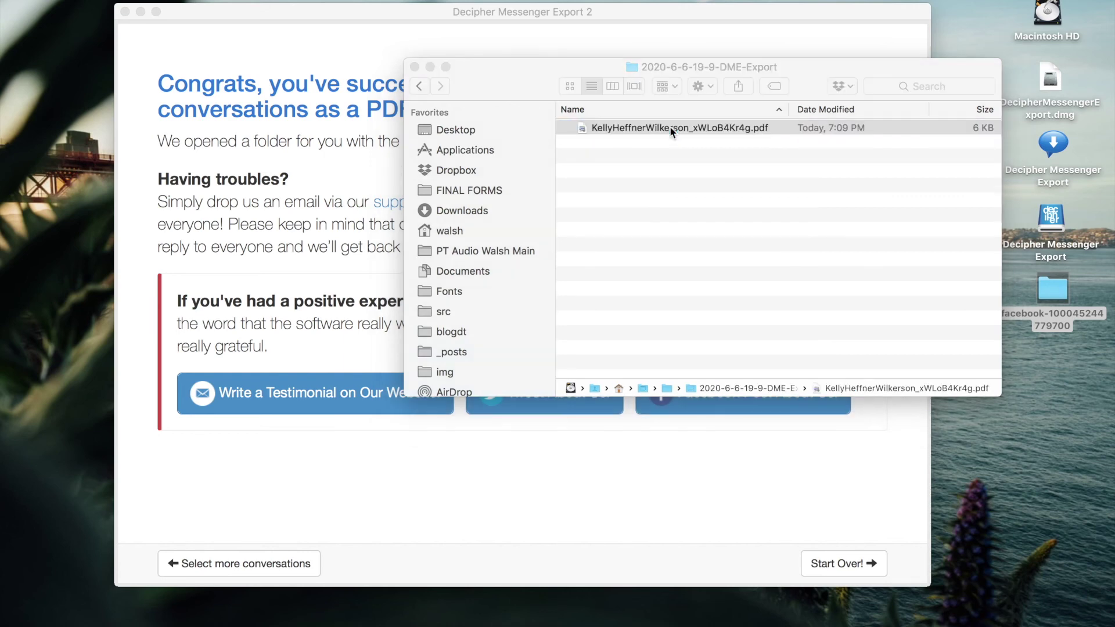
{"action": "left_click_drag", "start_coordinate": [462, 8], "coordinate": [490, 25]}
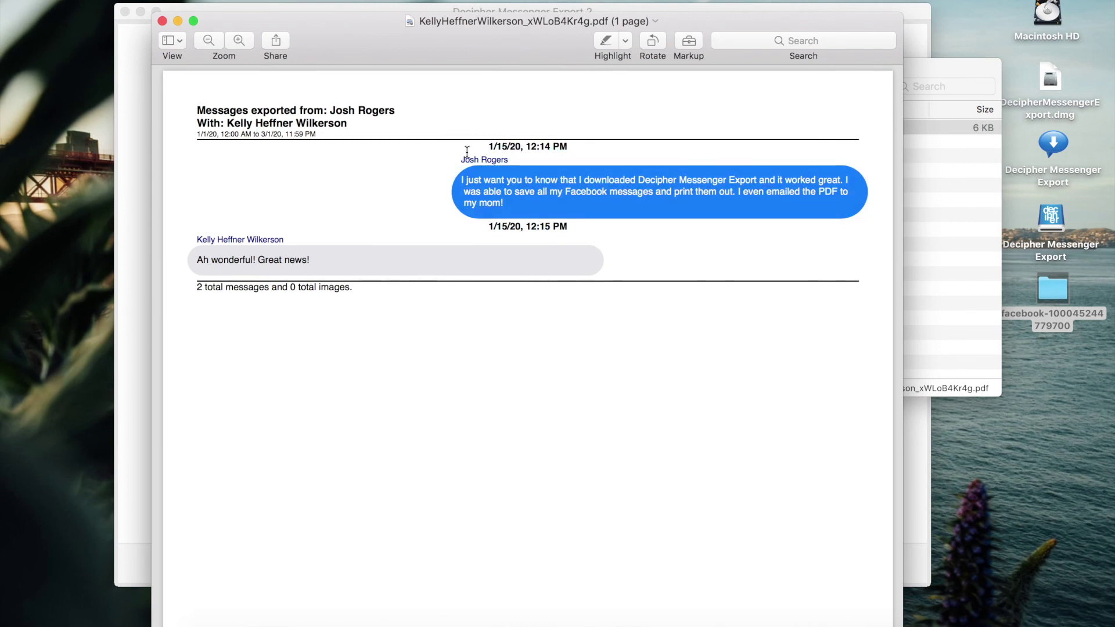
{"action": "left_click_drag", "start_coordinate": [187, 30], "coordinate": [204, 43]}
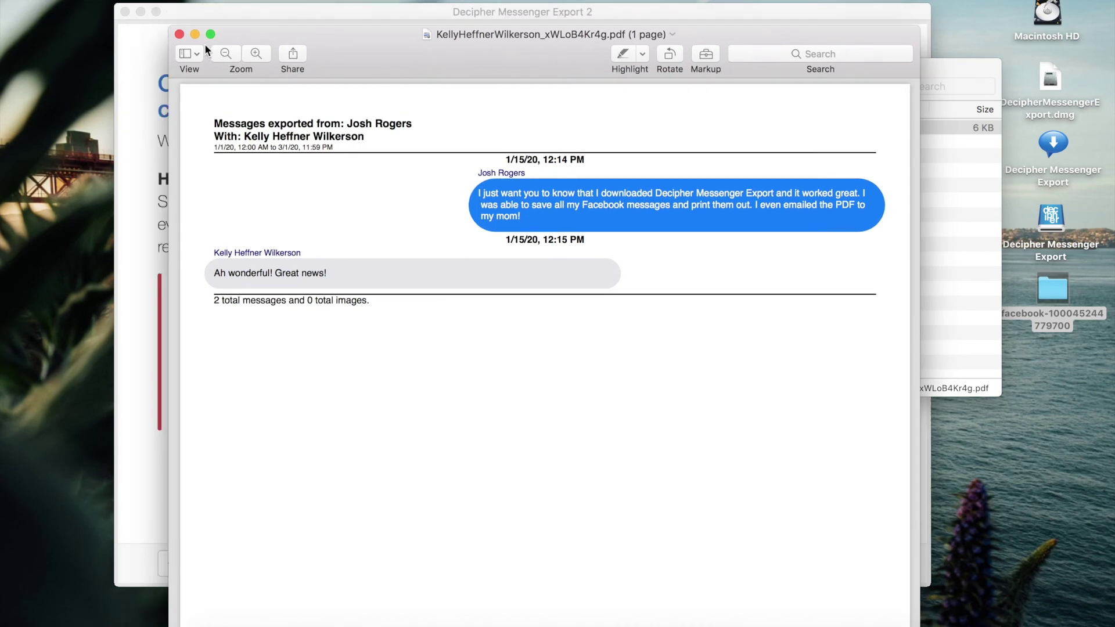
{"action": "left_click", "coordinate": [179, 33]}
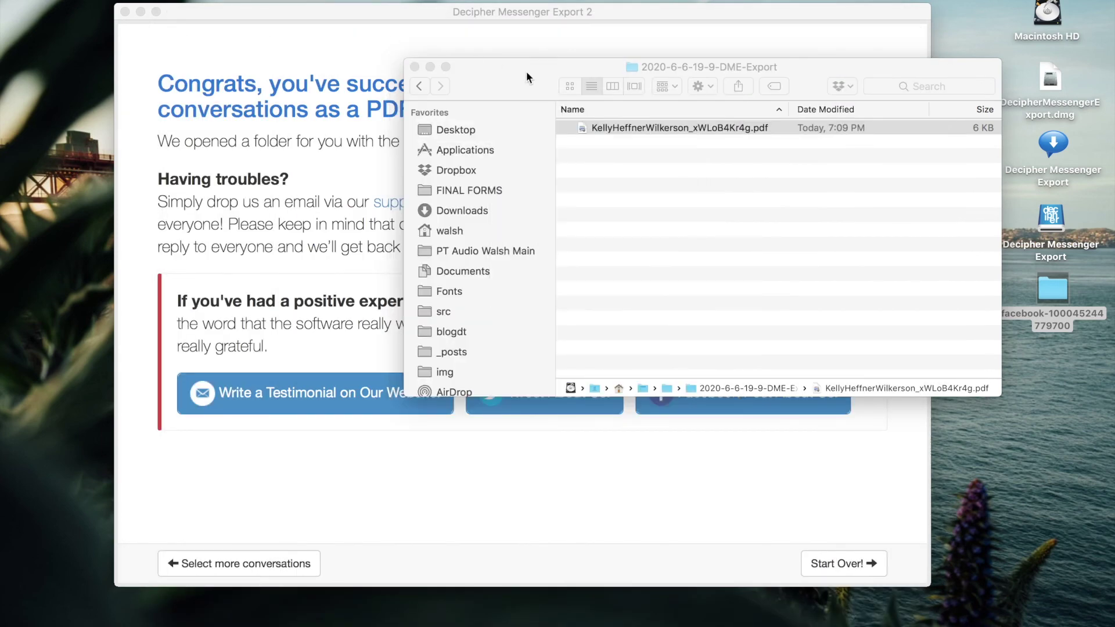
Step: Reselect the conversation and export only its call log to PDF, with no date limit
{"action": "left_click", "coordinate": [416, 67]}
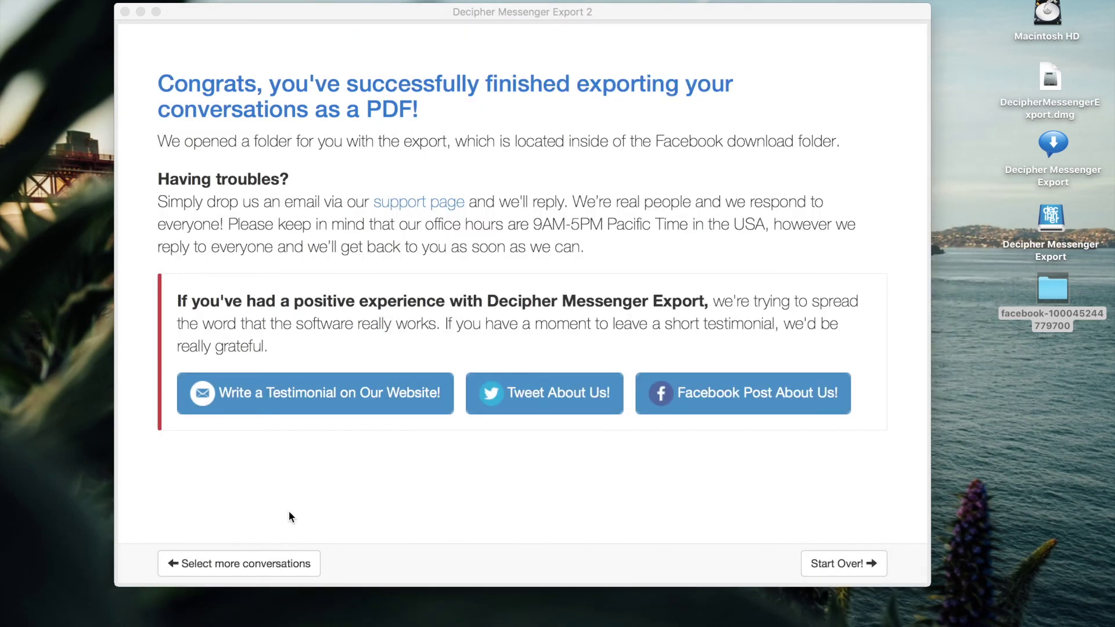
{"action": "left_click", "coordinate": [257, 562]}
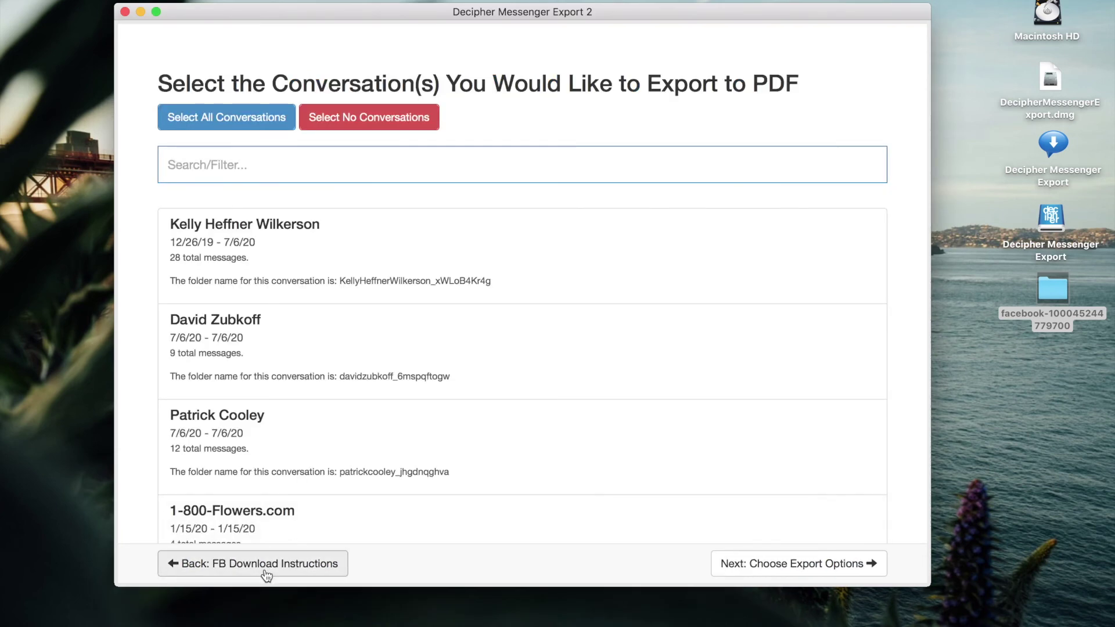
{"action": "left_click", "coordinate": [463, 257]}
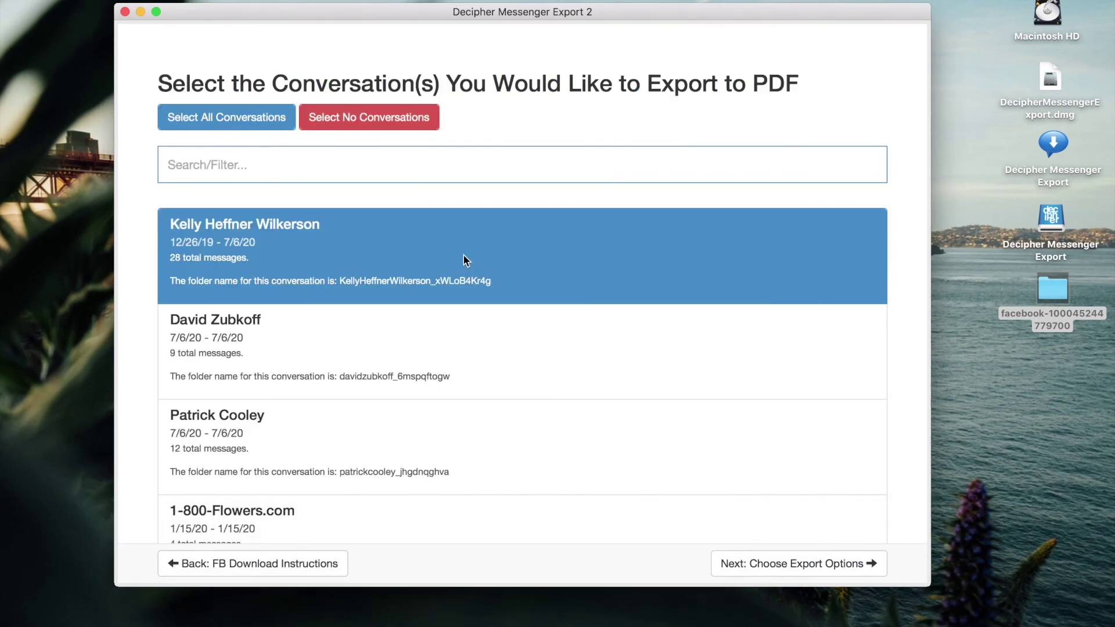
{"action": "left_click", "coordinate": [837, 563]}
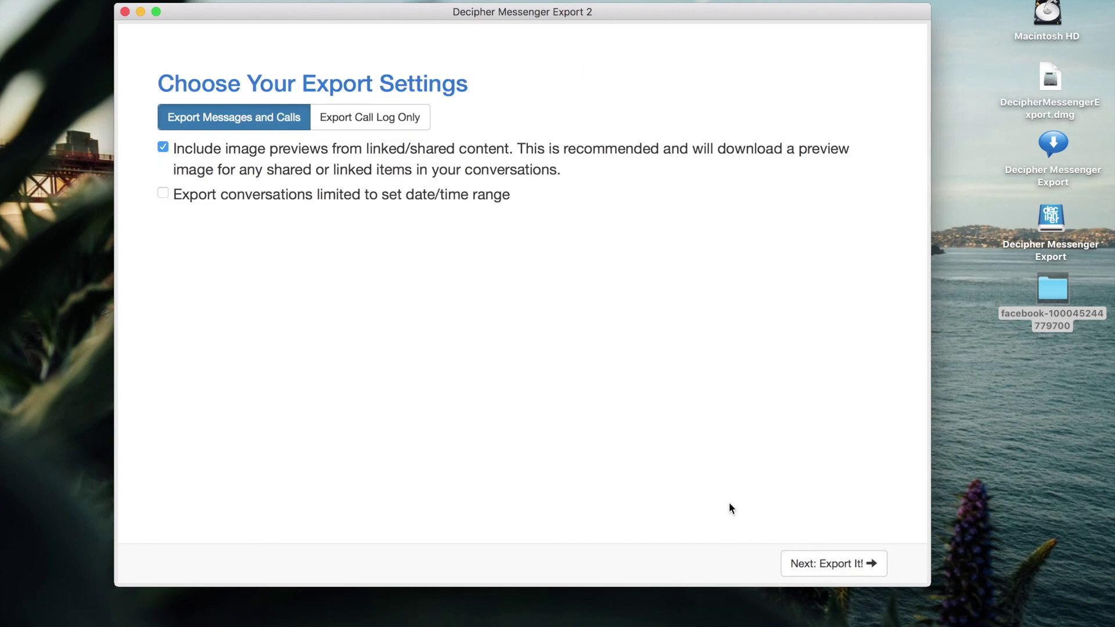
{"action": "left_click", "coordinate": [381, 123]}
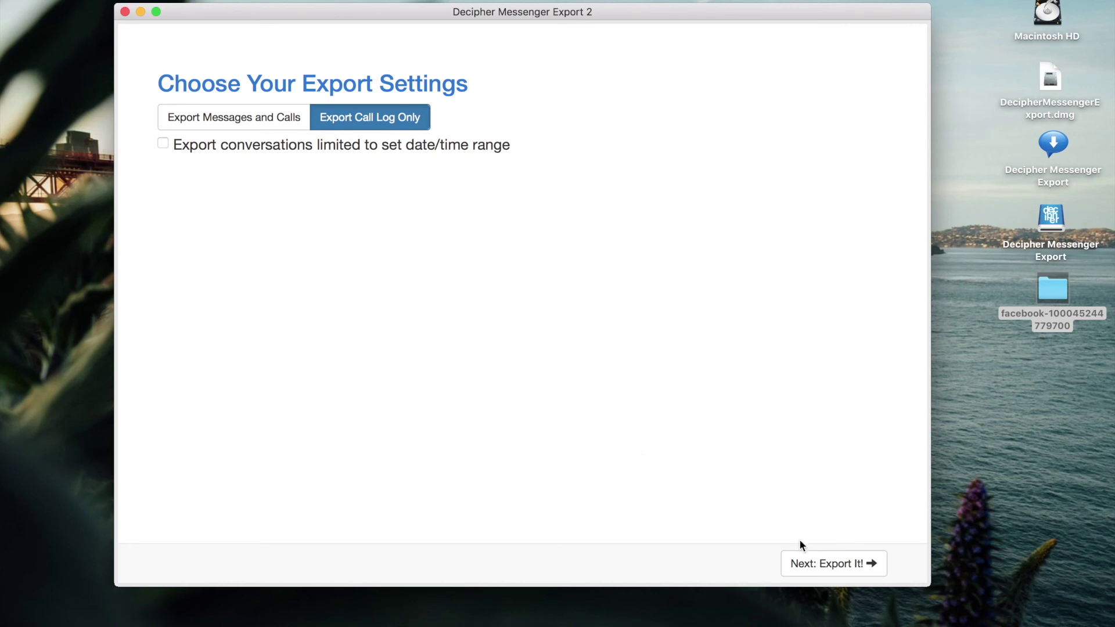
{"action": "left_click", "coordinate": [829, 564]}
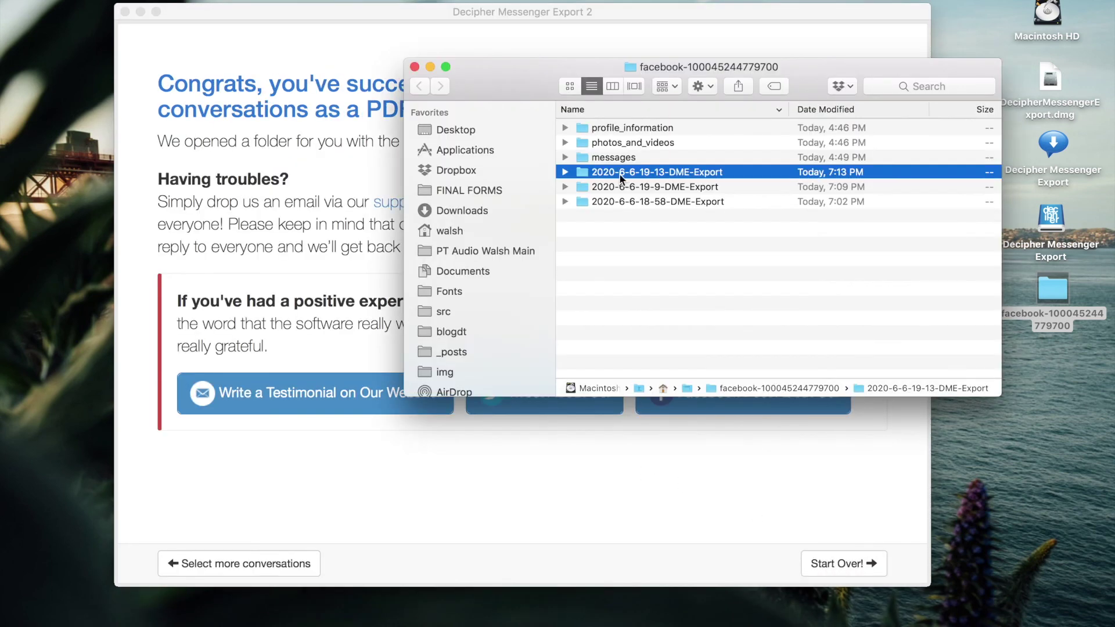
{"action": "double_click", "coordinate": [618, 172]}
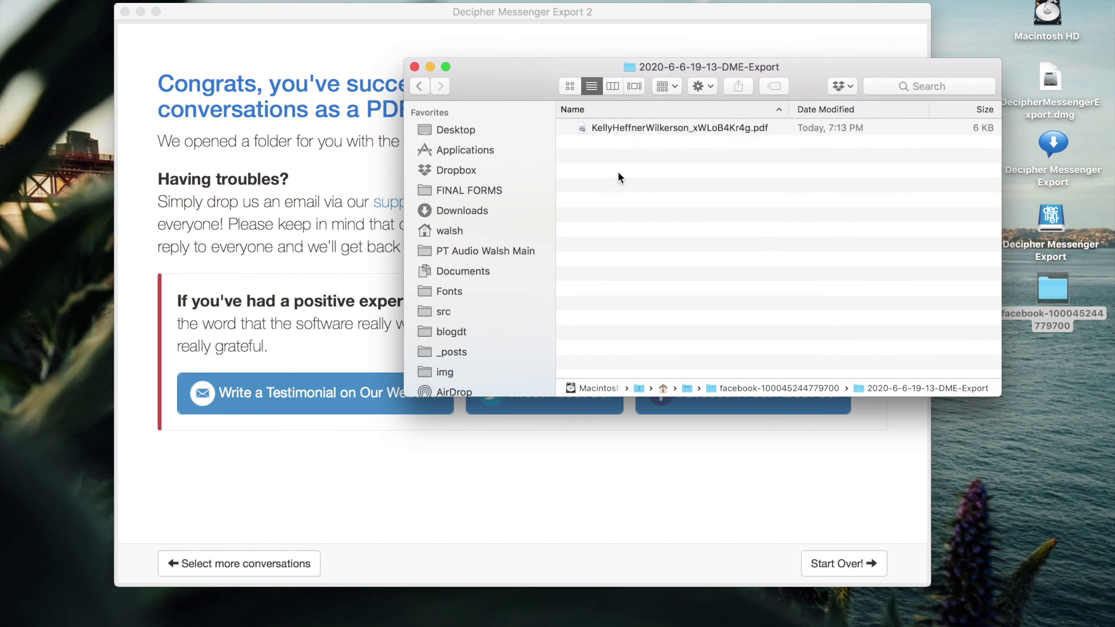
{"action": "left_click", "coordinate": [652, 127]}
{"action": "double_click", "coordinate": [651, 126]}
{"action": "left_click_drag", "start_coordinate": [351, 26], "coordinate": [478, 27]}
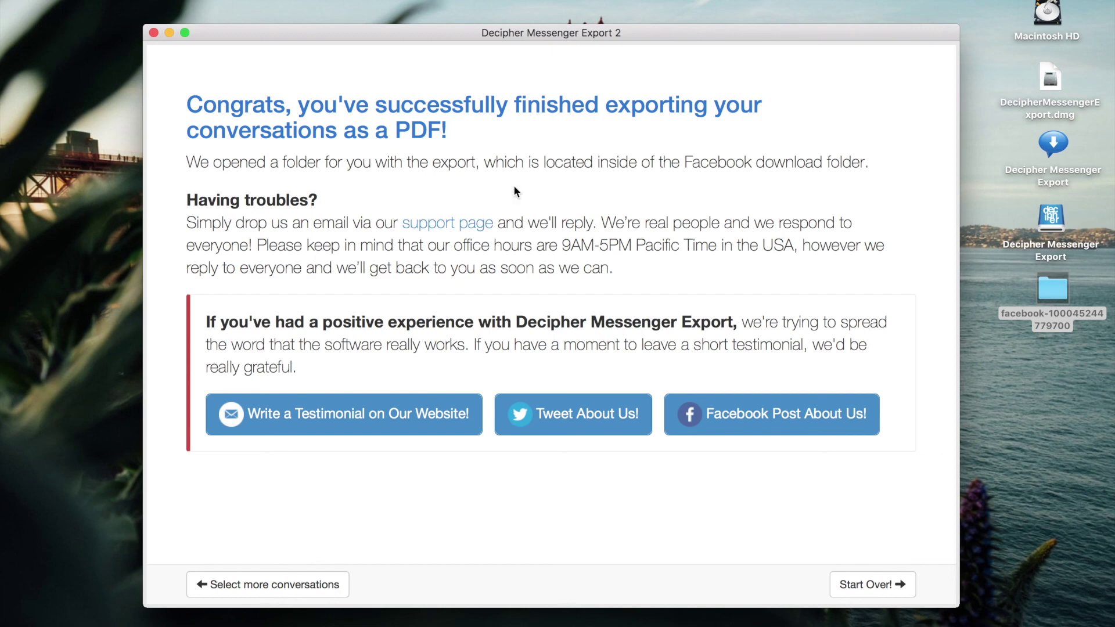
Step: Open the Decipher Tools support contact page, then browse the Testimonials and Reviews page
{"action": "left_click", "coordinate": [468, 226]}
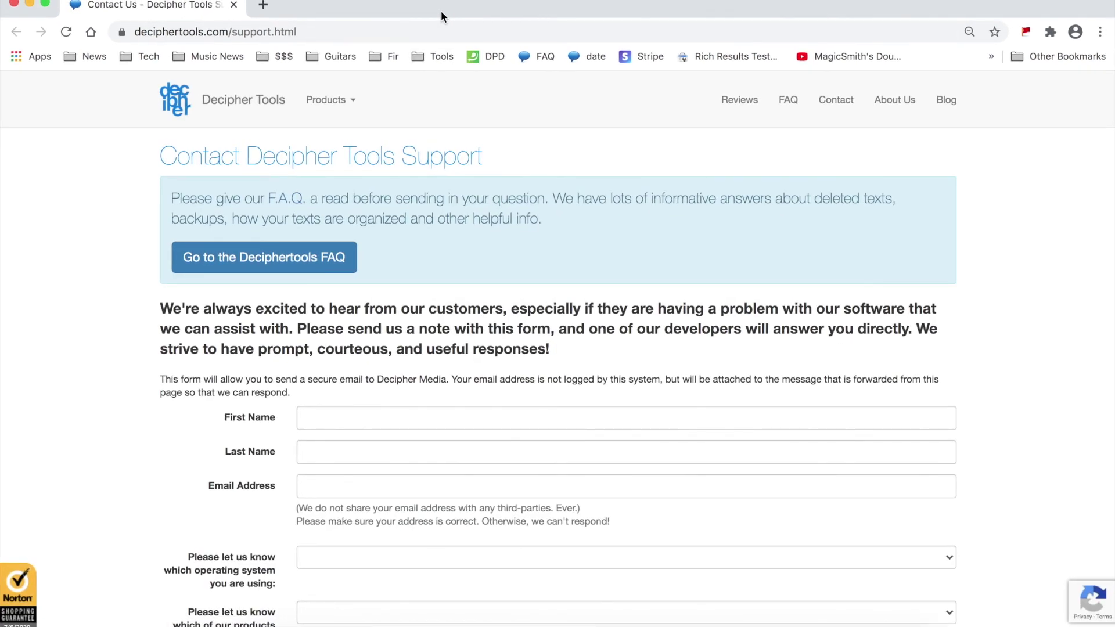
{"action": "left_click", "coordinate": [736, 100]}
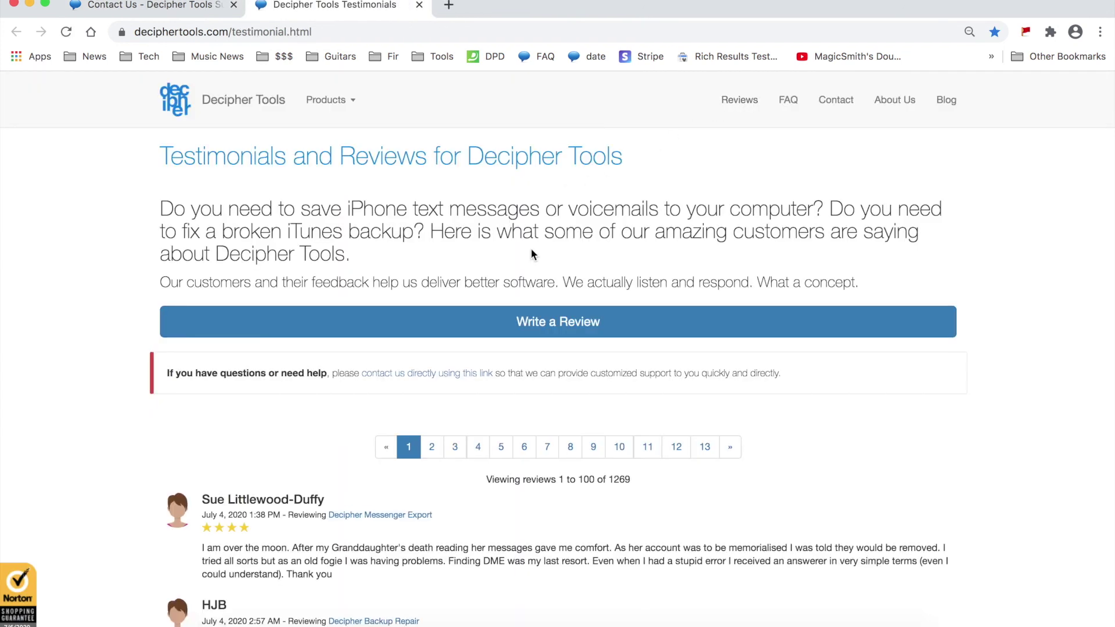
{"action": "scroll", "coordinate": [531, 249], "scroll_direction": "down", "scroll_amount": 5}
{"action": "scroll", "coordinate": [531, 248], "scroll_direction": "down", "scroll_amount": 3}
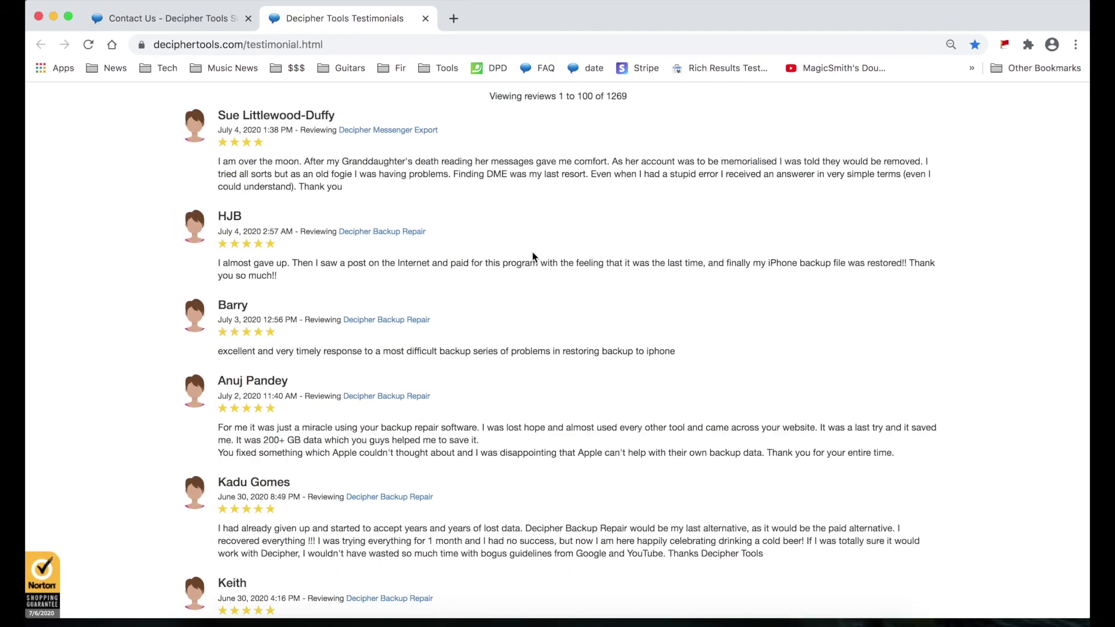